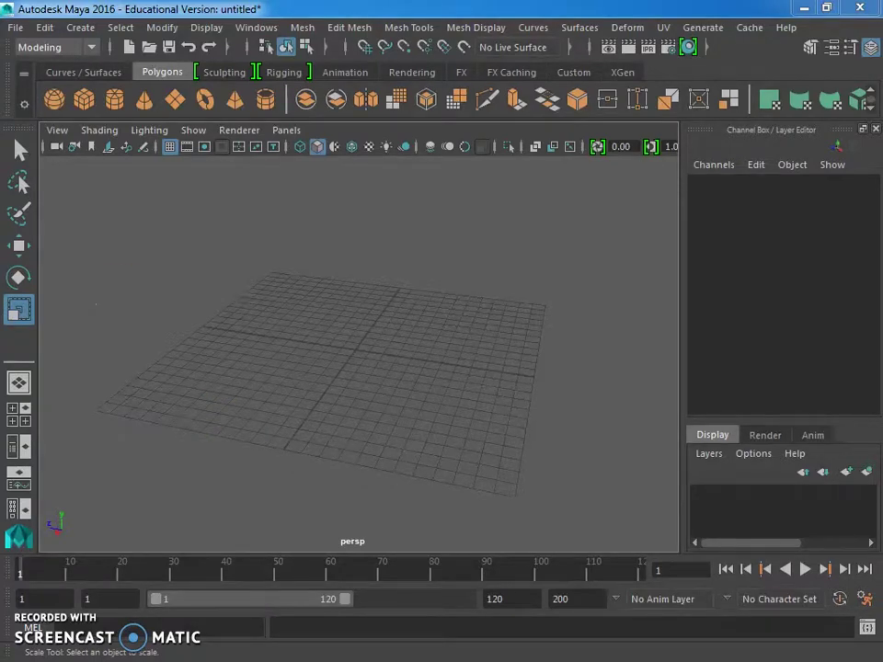
# Create a default polygon cube at the origin using the Polygons shelf icon
pyautogui.click(237, 230)
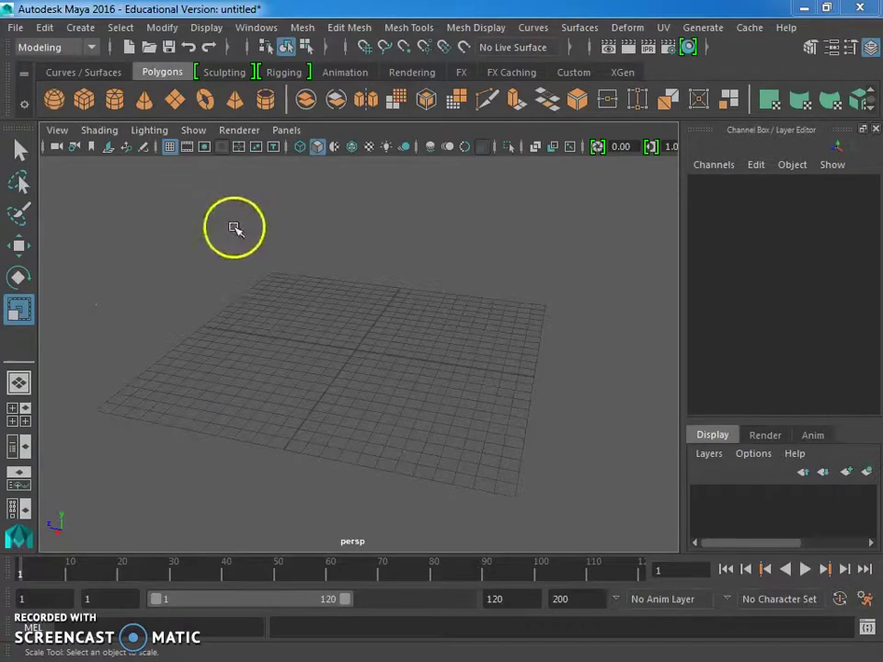
# Create a polygon cube and try the Move, Rotate and Scale tools on it
pyautogui.click(81, 104)
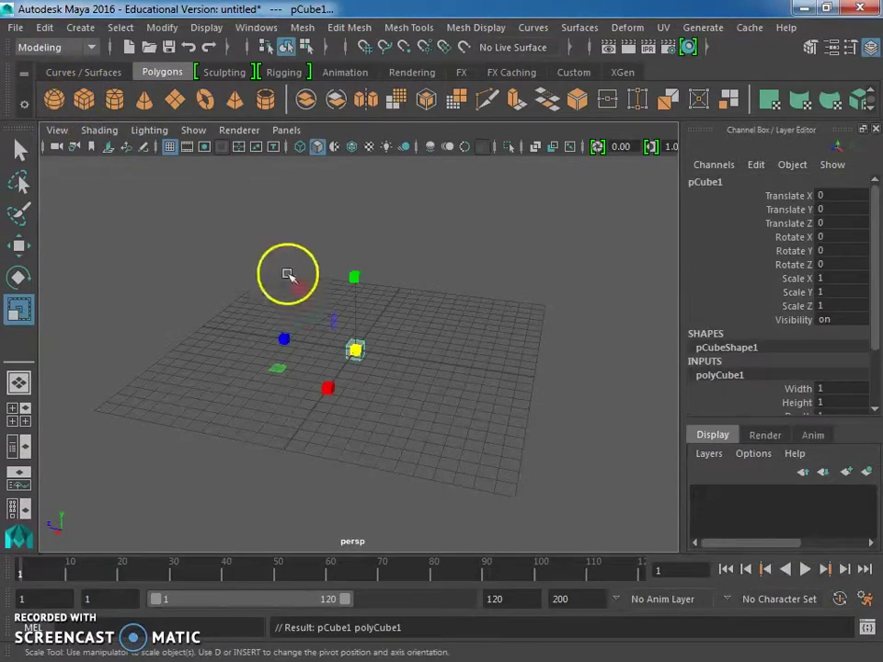
pyautogui.scroll(3, 368, 338)
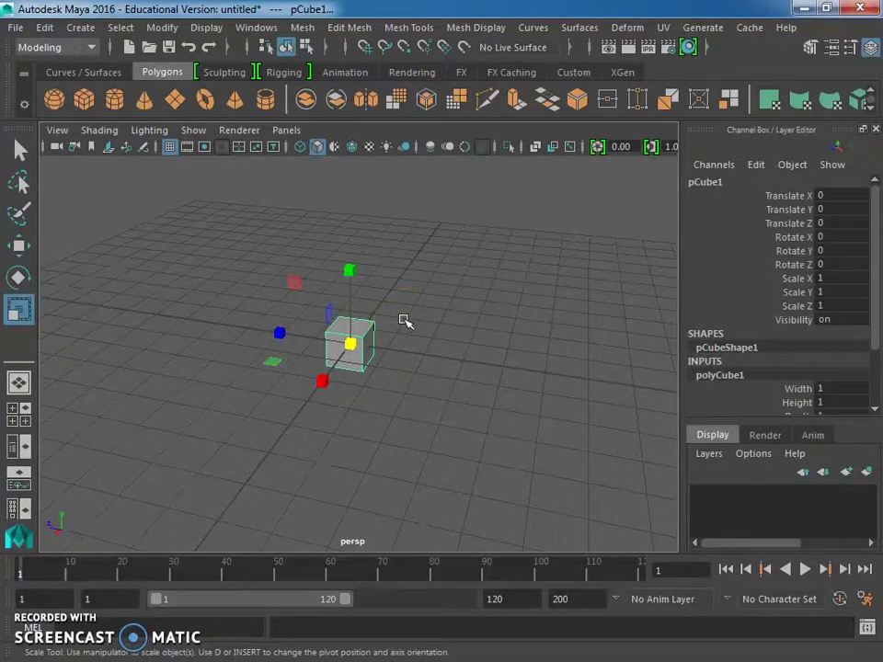
pyautogui.press('e')
pyautogui.press('w')
pyautogui.click(379, 324)
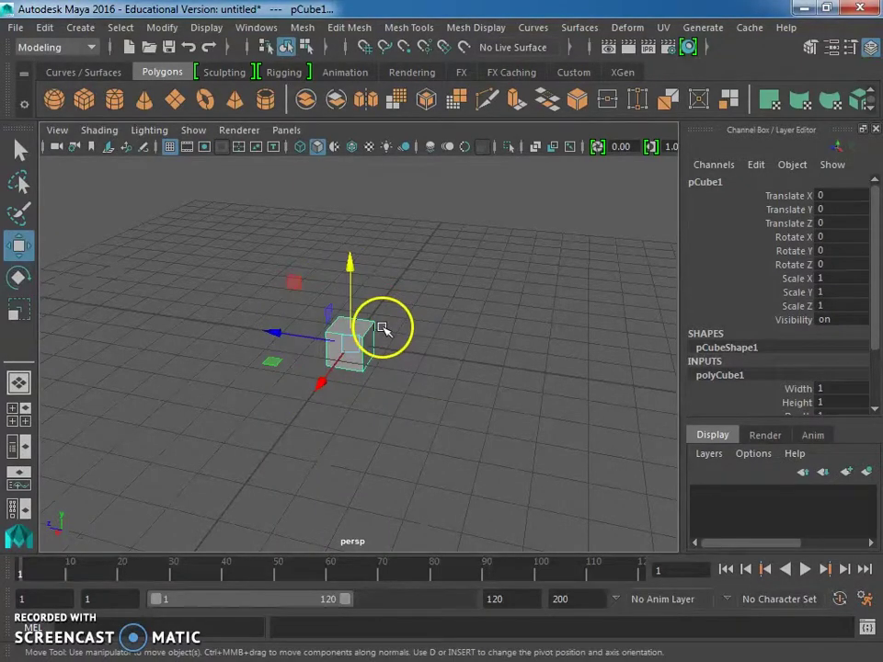
pyautogui.click(300, 335)
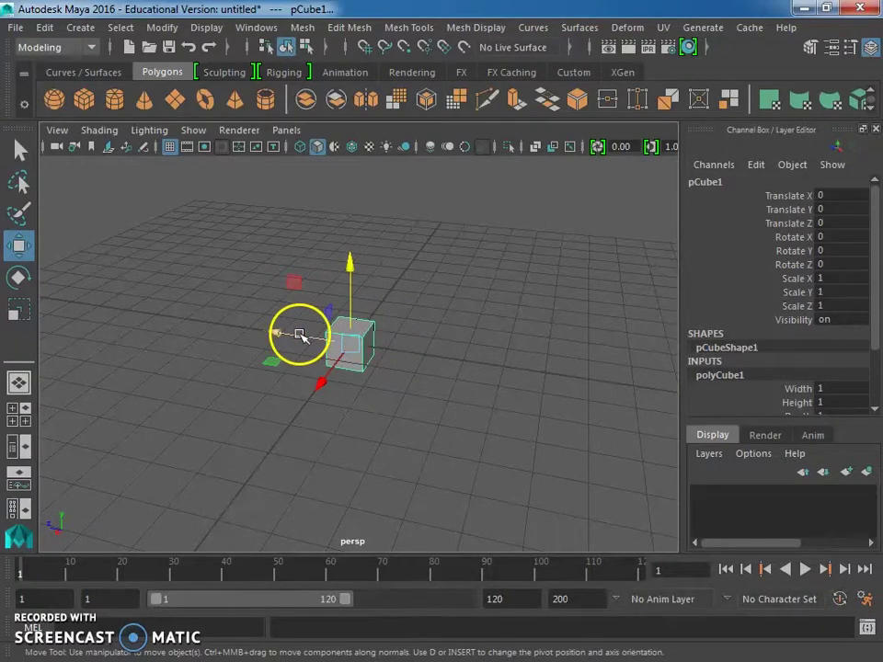
pyautogui.press('e')
pyautogui.press('r')
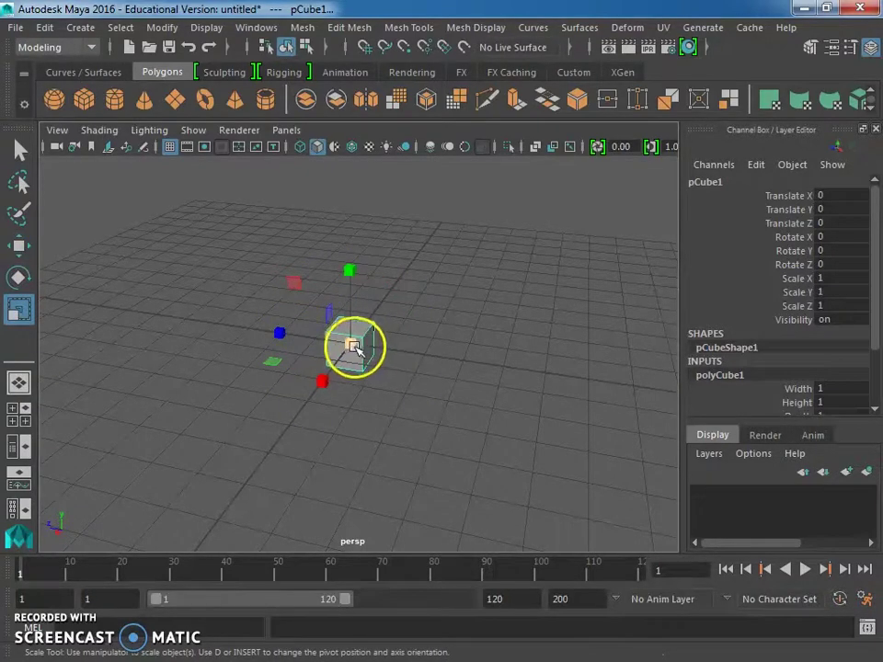
# Scale the cube uniformly to 3.467 on X, Y and Z, then reselect it
pyautogui.moveTo(350, 351); pyautogui.dragTo(407, 304)
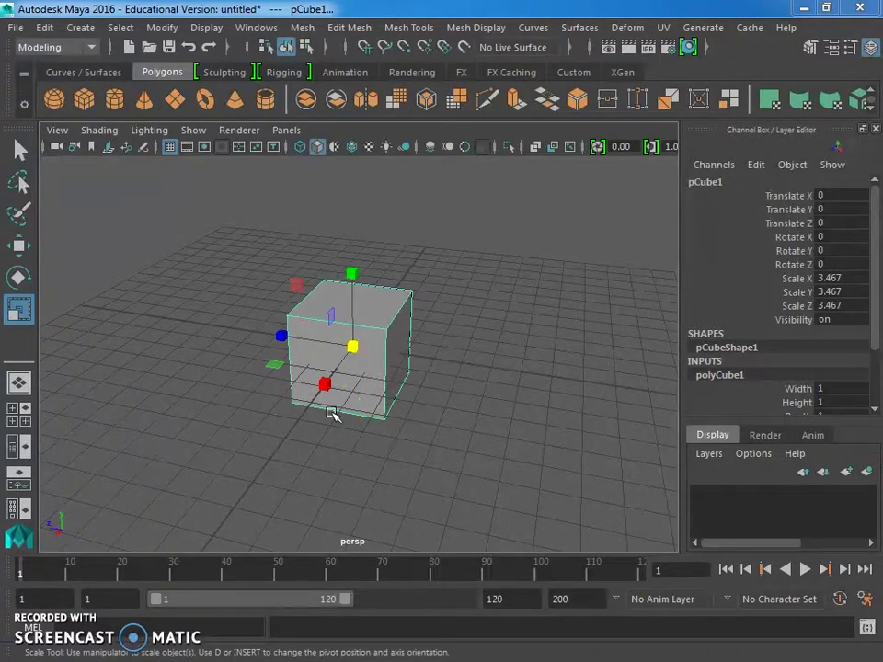
pyautogui.click(384, 322)
pyautogui.click(353, 292)
pyautogui.click(330, 316)
pyautogui.click(295, 331)
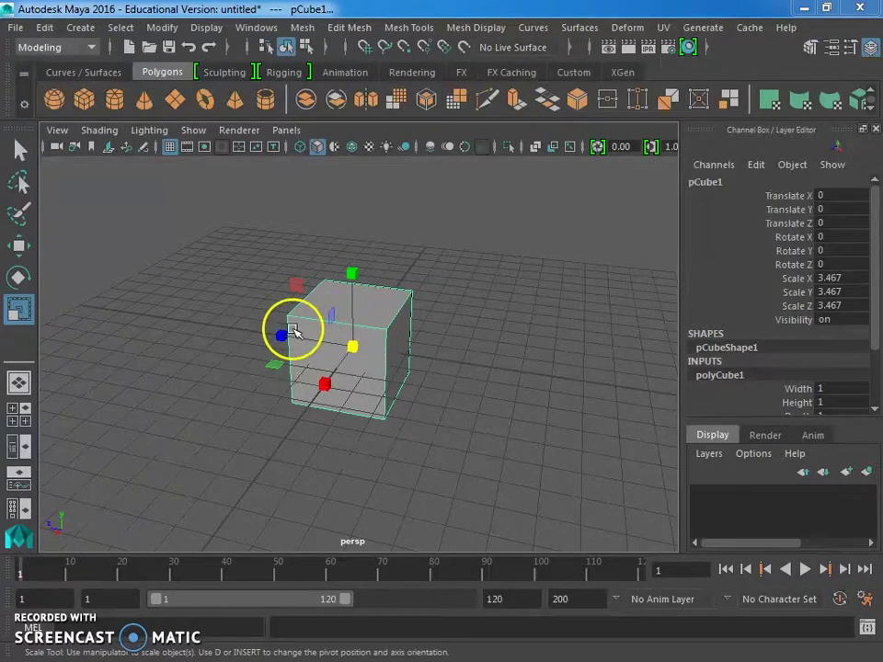
pyautogui.click(304, 320)
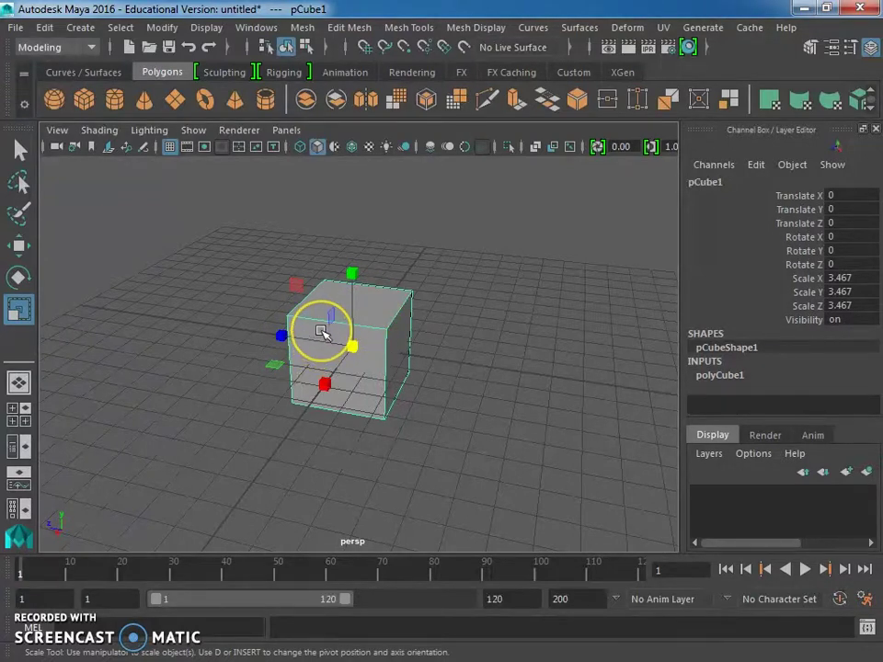
# Switch pCube1 into Edge component mode from its marking menu
pyautogui.rightClick(321, 332)
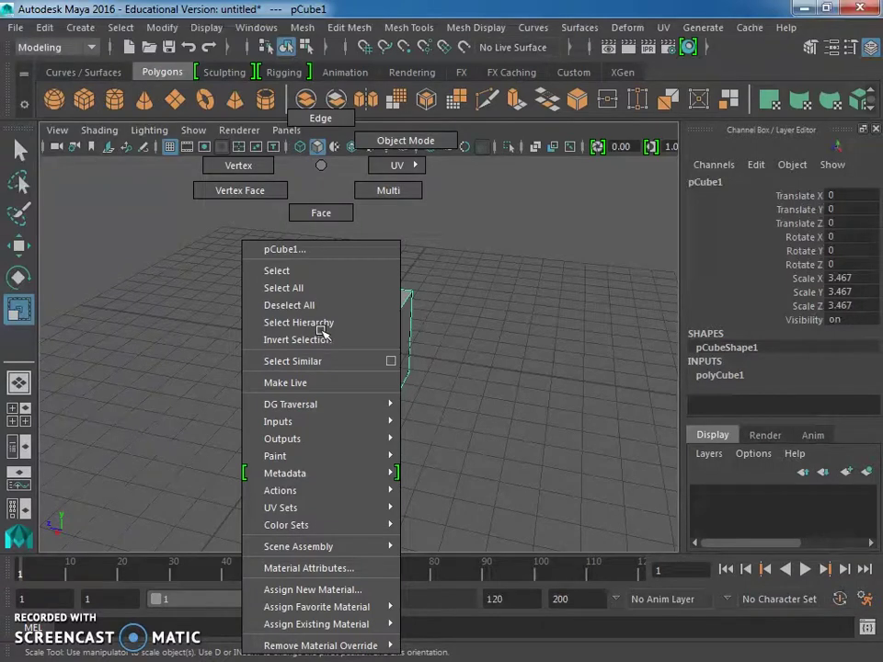
pyautogui.moveTo(392, 170)
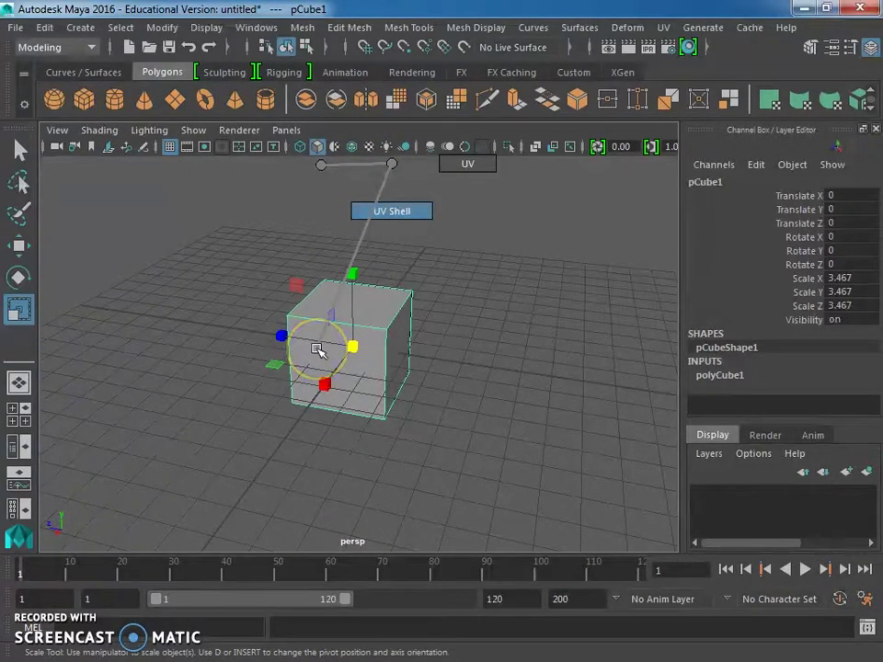
pyautogui.moveTo(339, 332); pyautogui.dragTo(401, 138, button='right')
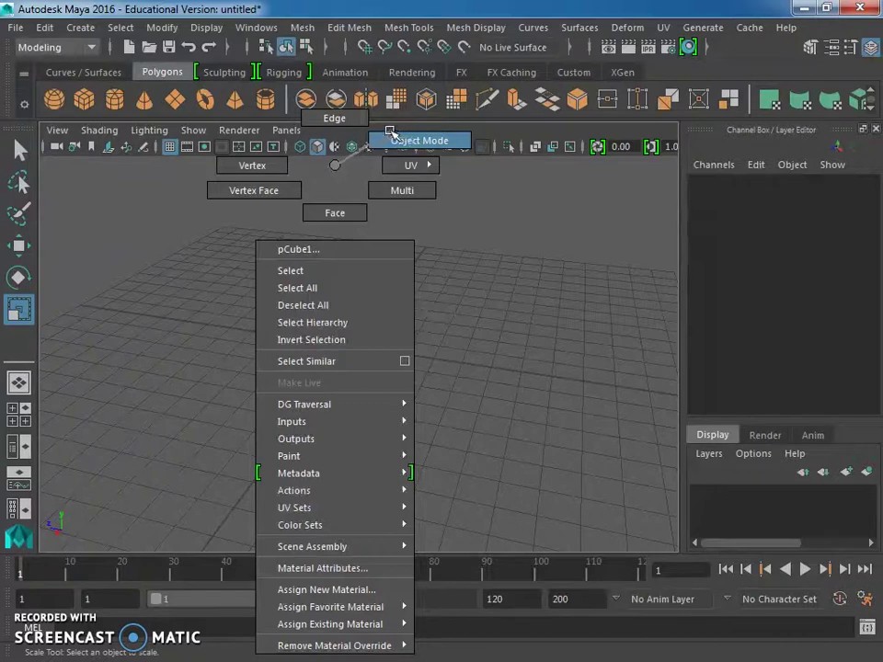
pyautogui.moveTo(391, 134); pyautogui.dragTo(335, 123, button='right')
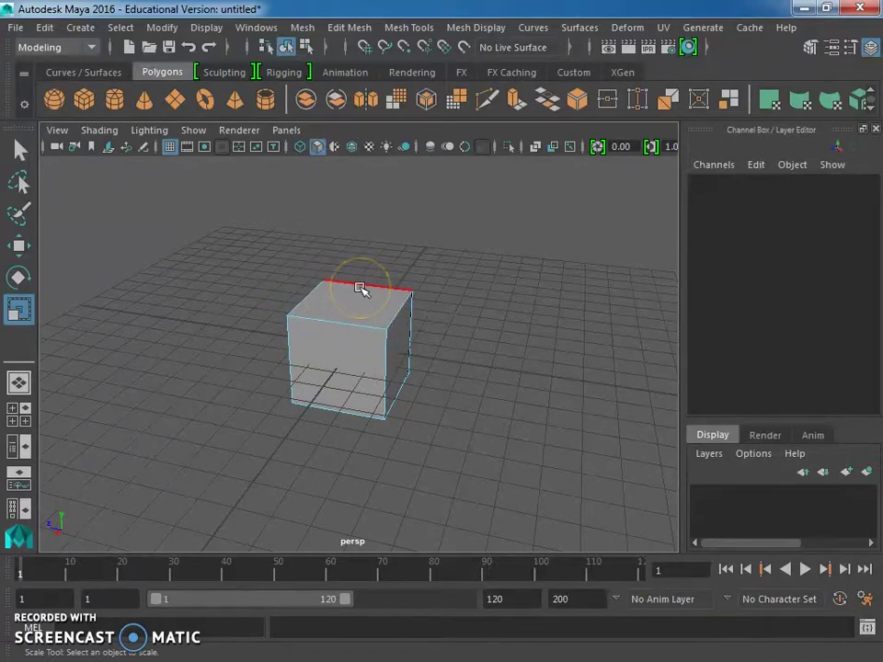
# Raise the cube's back top edge e[6] along Y to about 1.895
pyautogui.click(361, 289)
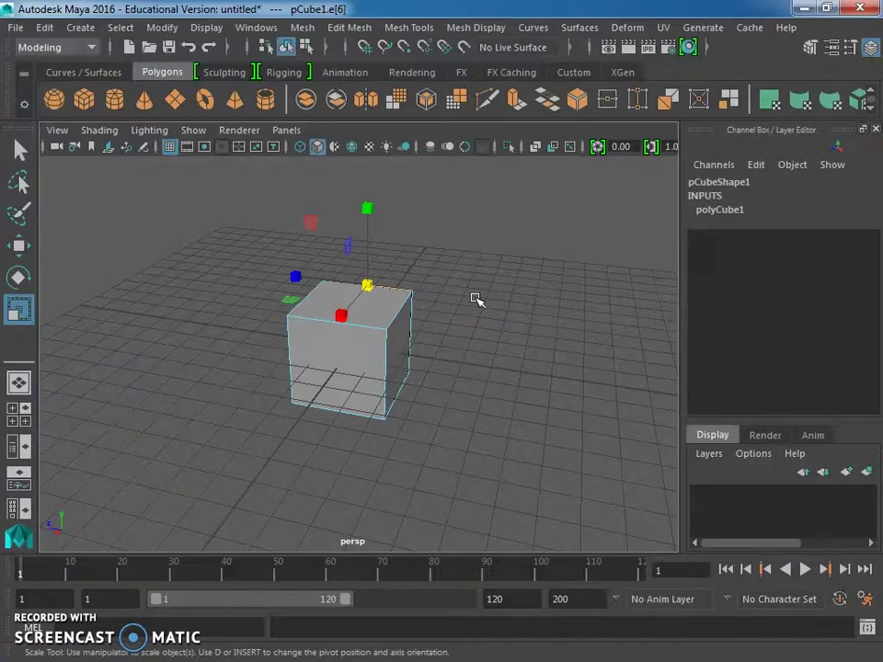
pyautogui.press('w')
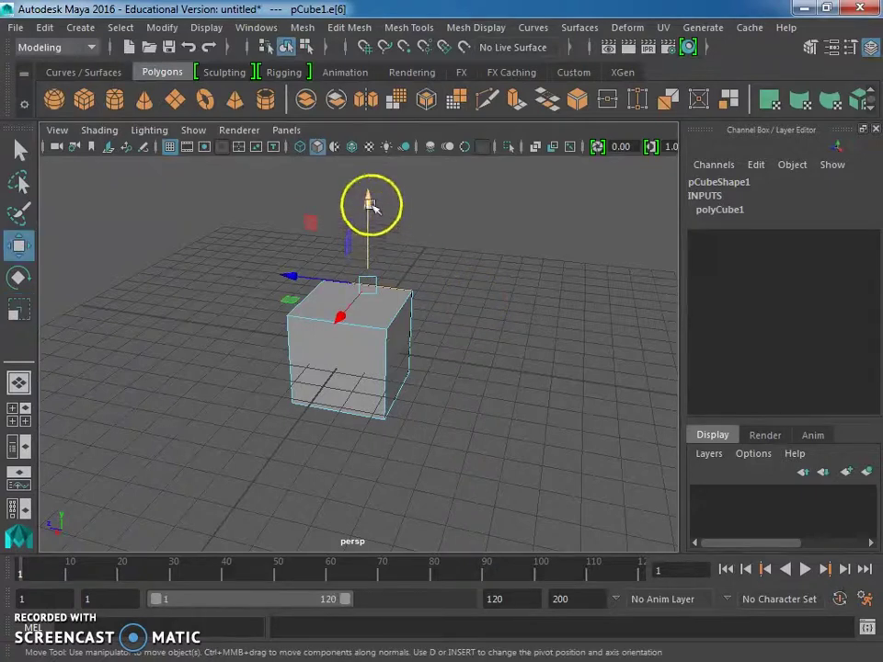
pyautogui.moveTo(368, 198); pyautogui.dragTo(420, 200)
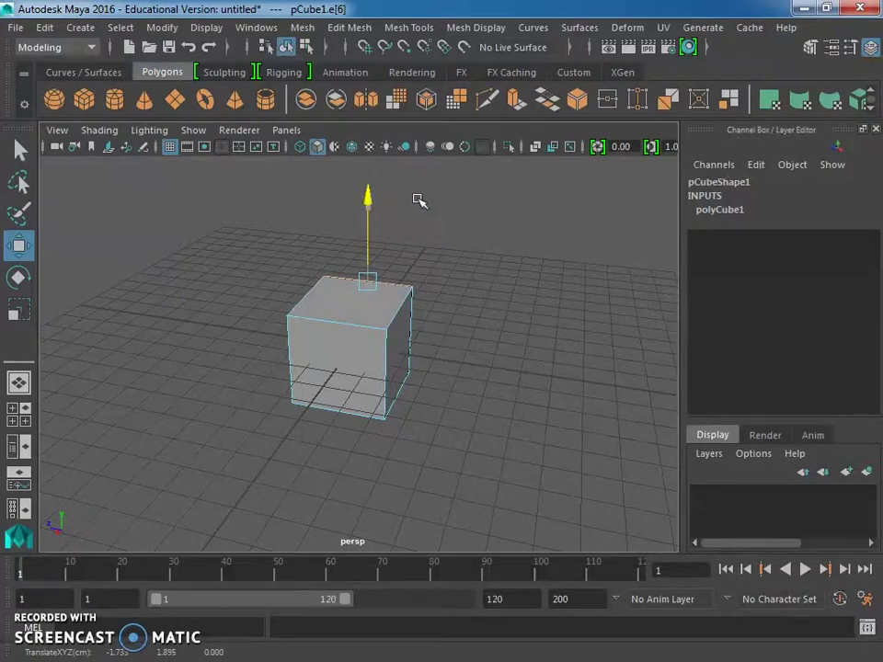
pyautogui.moveTo(364, 312); pyautogui.dragTo(389, 256)
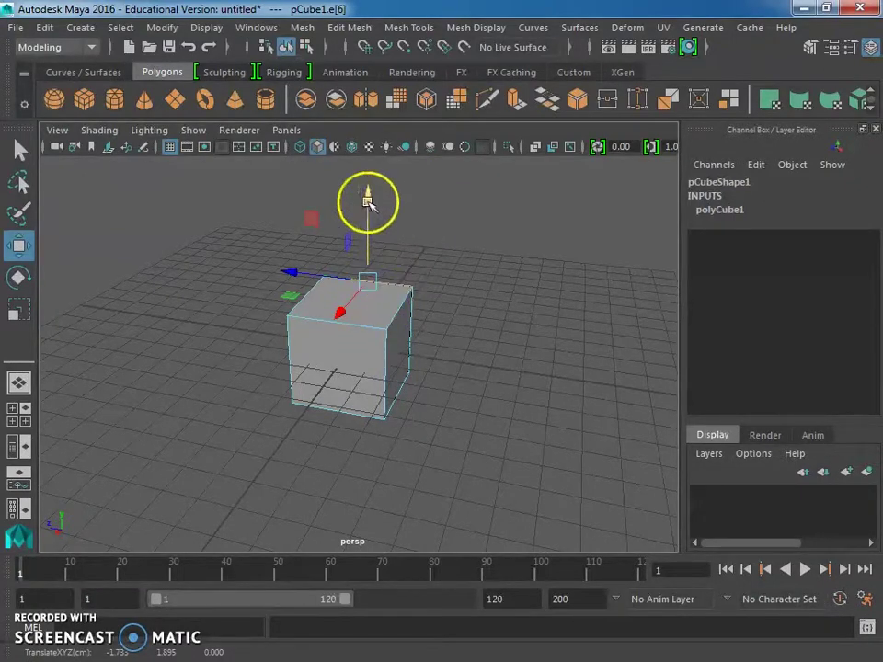
# Pull the cube's top-right corner vertex high up into a tall slanted peak
pyautogui.rightClick(372, 301)
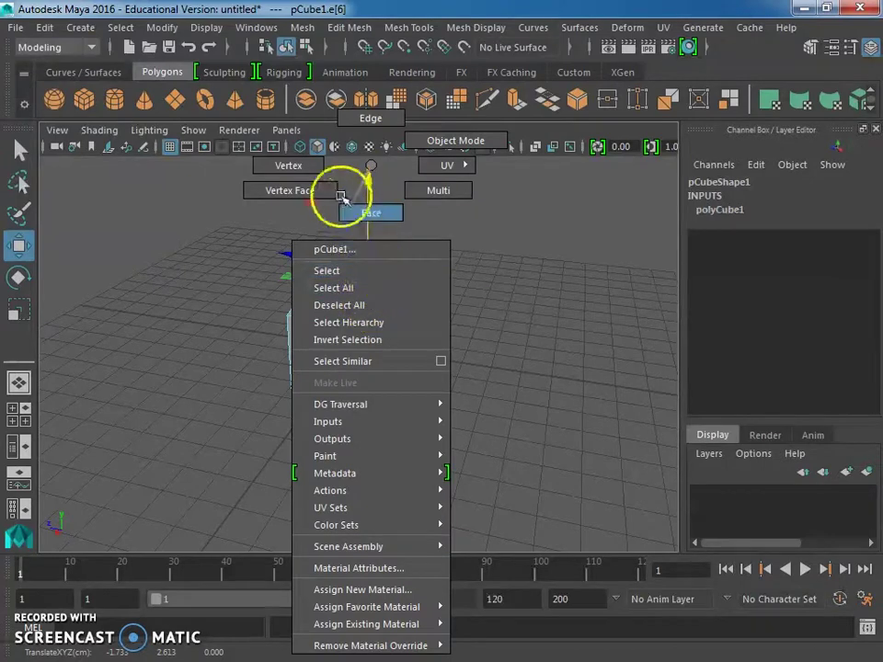
pyautogui.moveTo(341, 197); pyautogui.dragTo(305, 165, button='right')
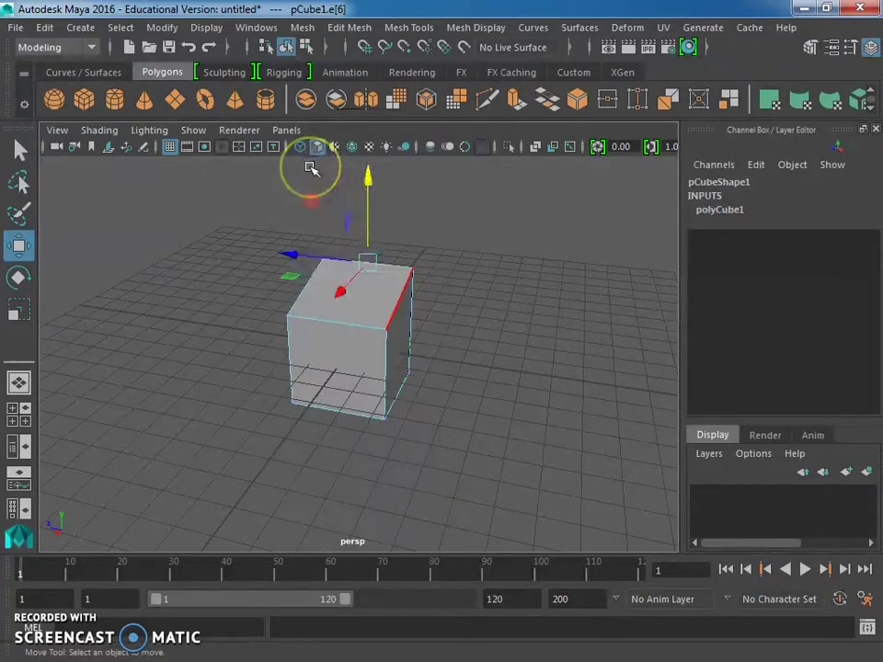
pyautogui.click(411, 267)
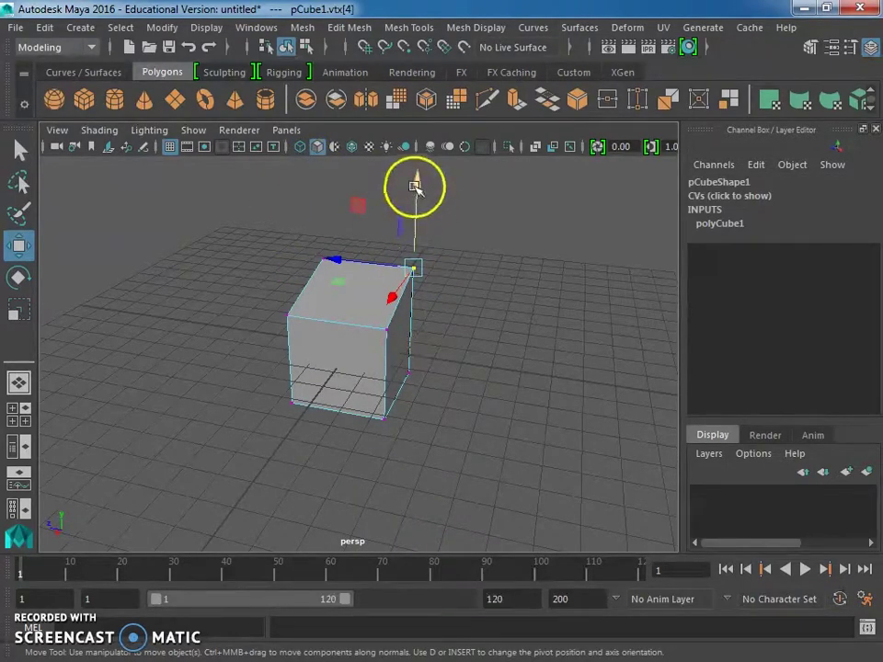
pyautogui.moveTo(417, 188); pyautogui.dragTo(430, 158)
pyautogui.keyDown('alt'); pyautogui.moveTo(498, 351); pyautogui.dragTo(230, 357); pyautogui.keyUp('alt')
pyautogui.moveTo(446, 260)
pyautogui.mouseDown()
pyautogui.moveTo(364, 288)
pyautogui.moveTo(439, 278)
pyautogui.mouseUp()
pyautogui.moveTo(357, 197); pyautogui.dragTo(359, 167)
pyautogui.keyDown('alt'); pyautogui.moveTo(249, 354); pyautogui.dragTo(443, 323); pyautogui.keyUp('alt')
pyautogui.moveTo(355, 325); pyautogui.dragTo(358, 227, button='right')
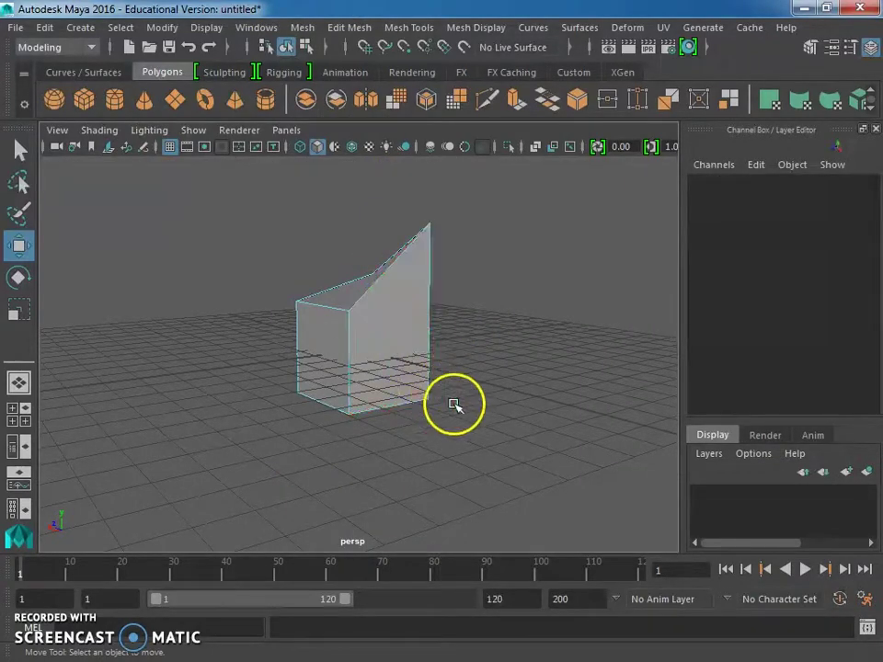
# Push the tall side face out along Z, tilt it sharply, and scale it
pyautogui.click(399, 359)
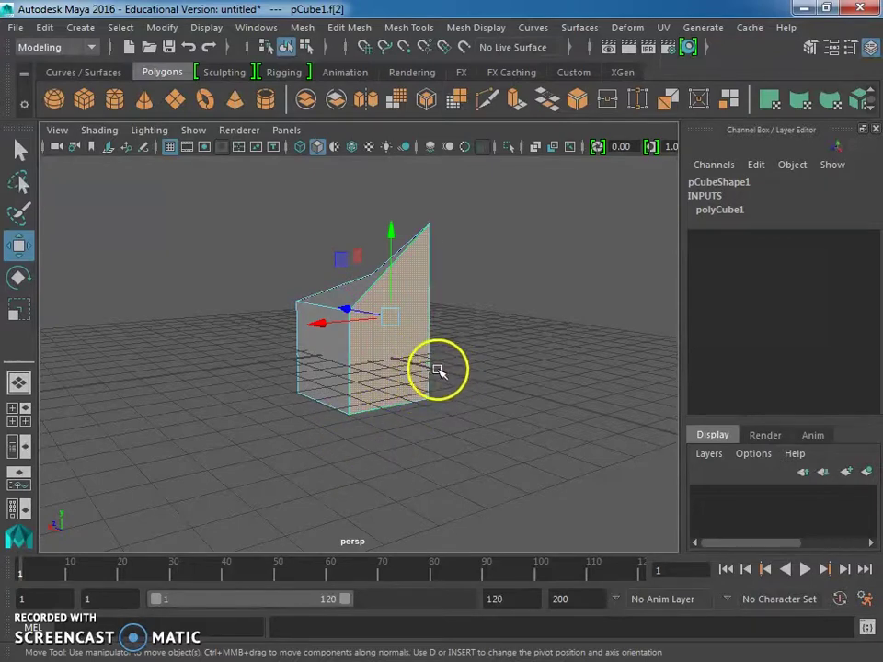
pyautogui.keyDown('alt'); pyautogui.moveTo(439, 368); pyautogui.dragTo(459, 380); pyautogui.keyUp('alt')
pyautogui.moveTo(326, 309); pyautogui.dragTo(350, 322)
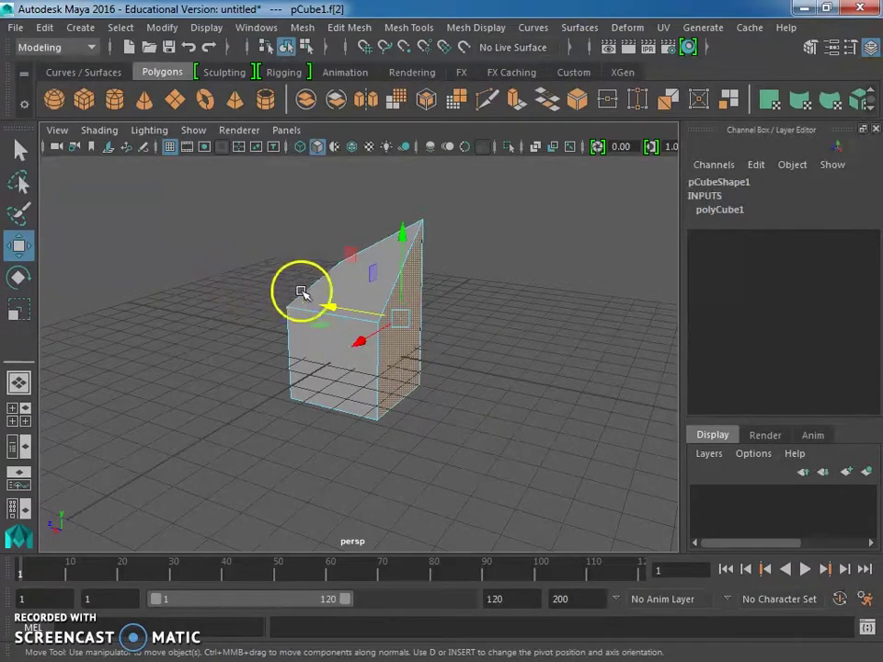
pyautogui.press('e')
pyautogui.moveTo(447, 314); pyautogui.dragTo(384, 332)
pyautogui.press('r')
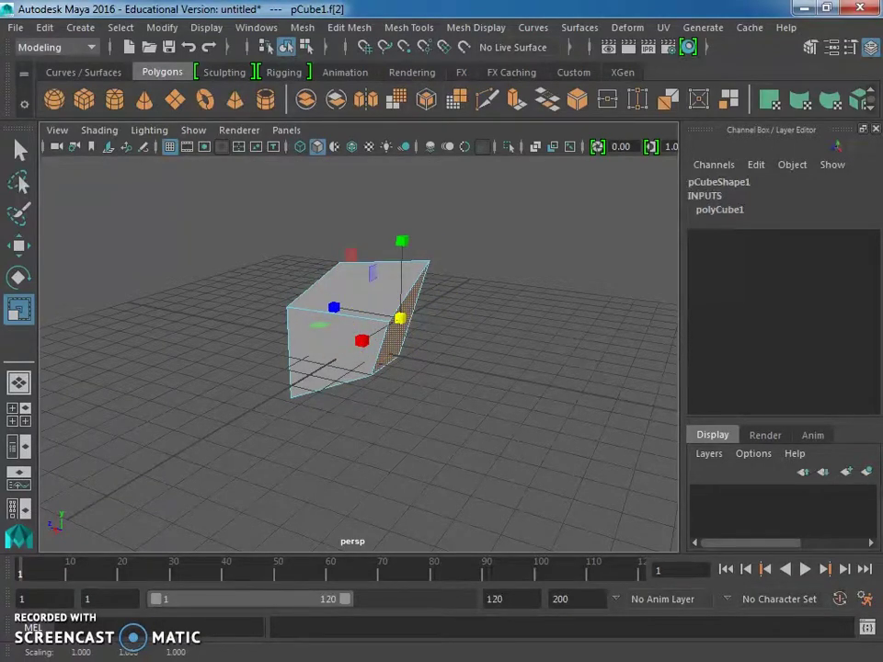
pyautogui.click(247, 372)
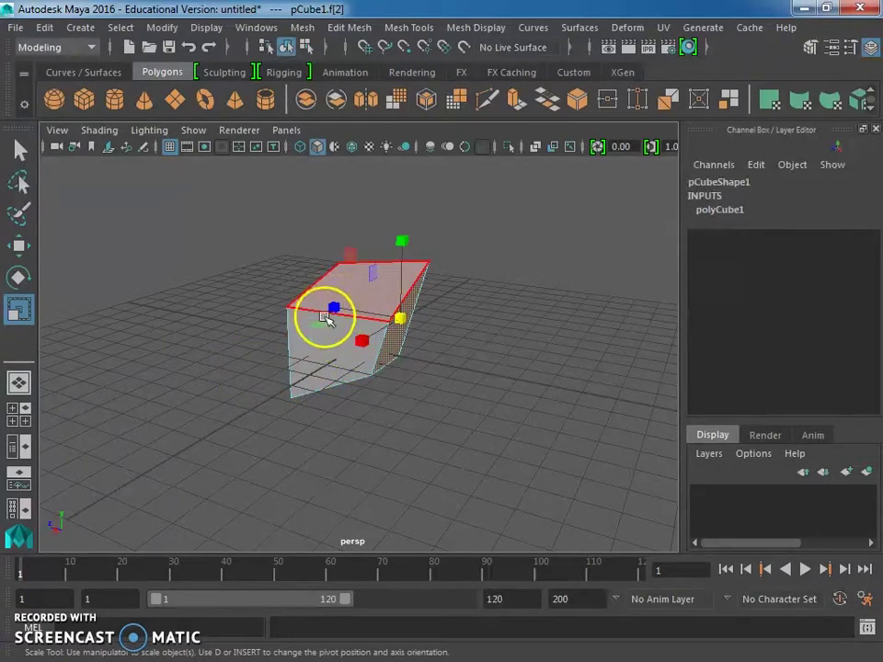
pyautogui.moveTo(342, 326); pyautogui.dragTo(417, 142, button='right')
# Replace the deformed cube with a fresh polygon cube scaled uniformly to 2.892
pyautogui.click(357, 315)
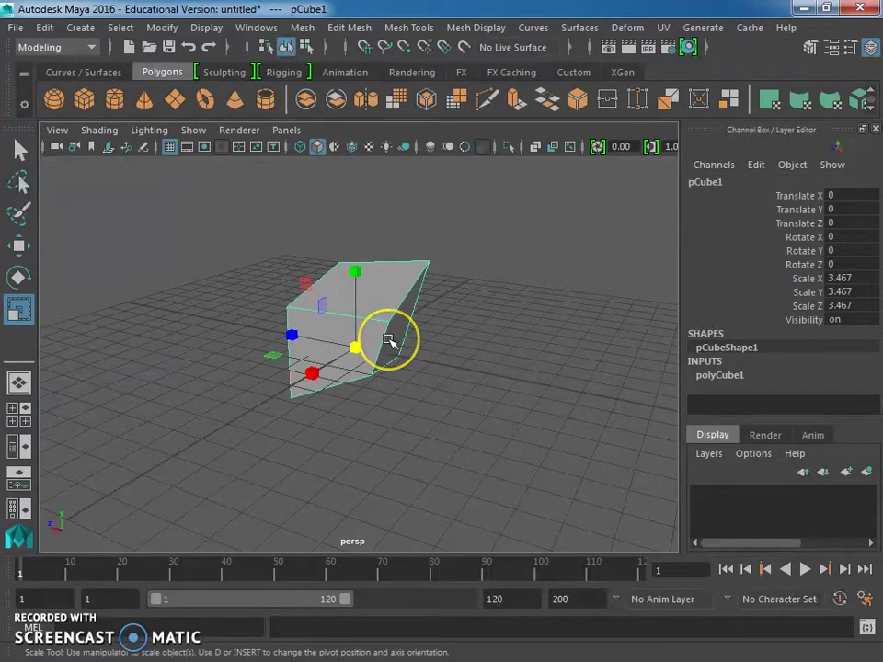
pyautogui.press('Delete')
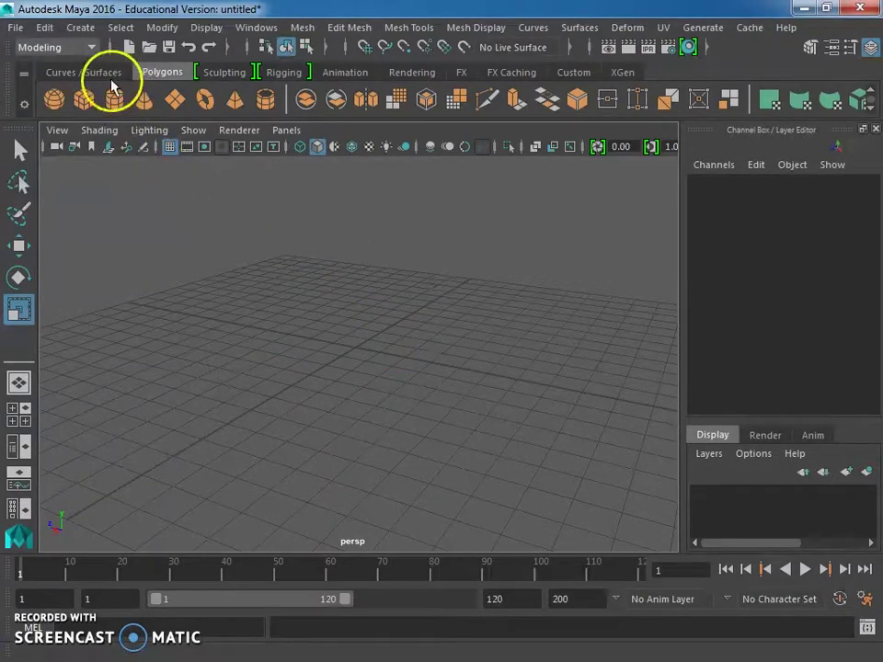
pyautogui.click(83, 101)
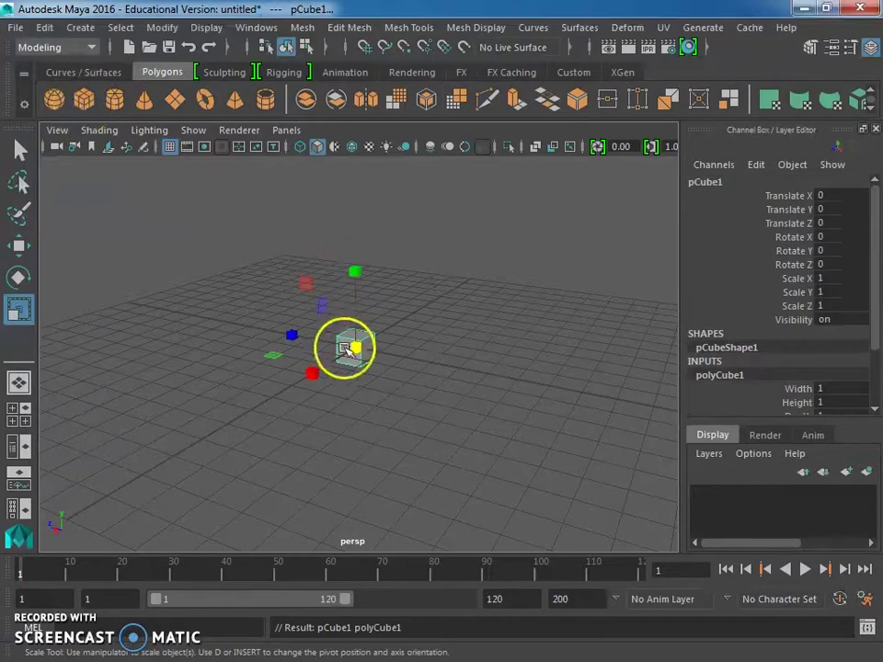
pyautogui.moveTo(357, 349); pyautogui.dragTo(405, 342)
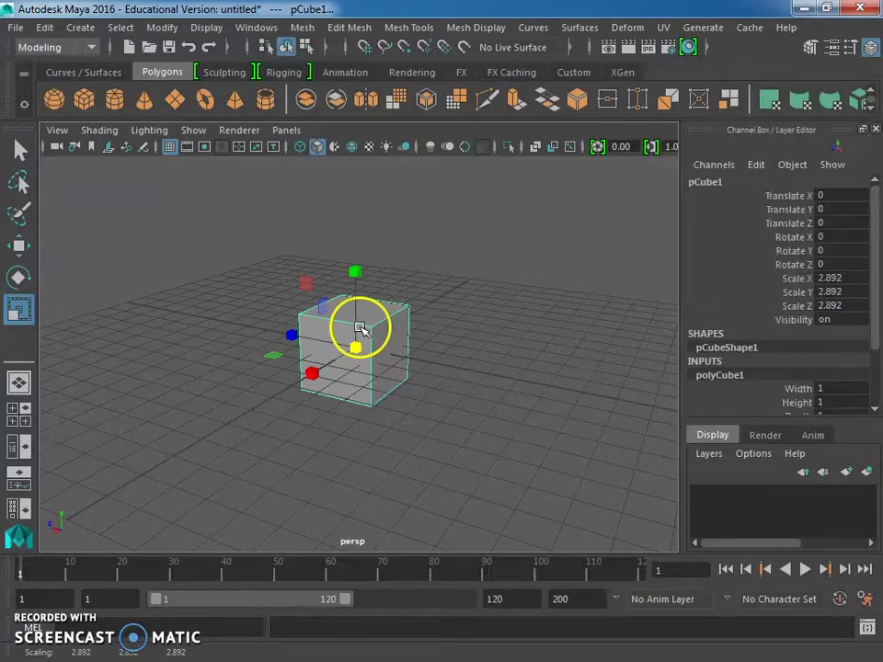
# Switch pCube1 to Face mode and select its top face f[1] with the Move tool
pyautogui.rightClick(366, 319)
pyautogui.moveTo(367, 319); pyautogui.dragTo(345, 221, button='right')
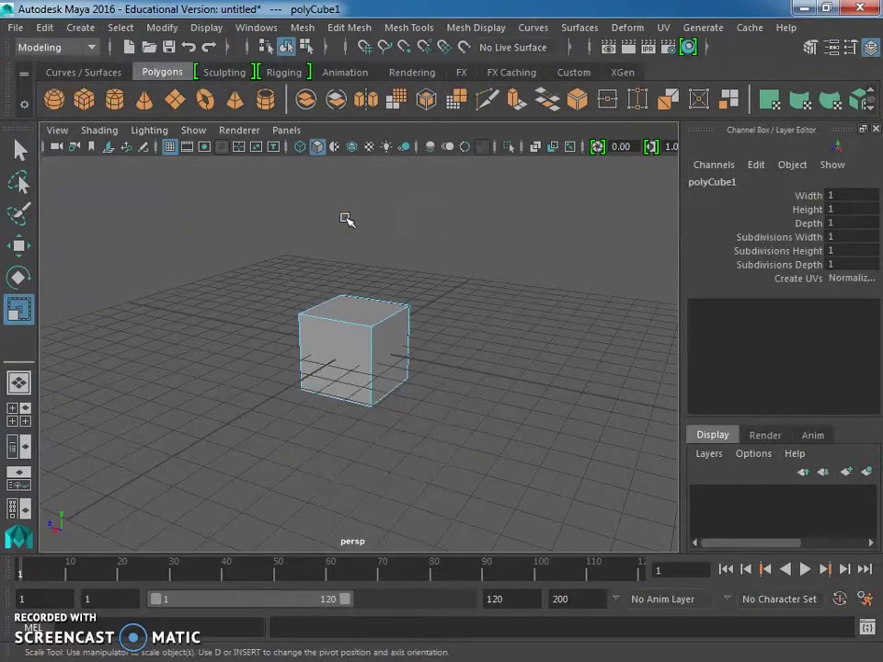
pyautogui.click(355, 305)
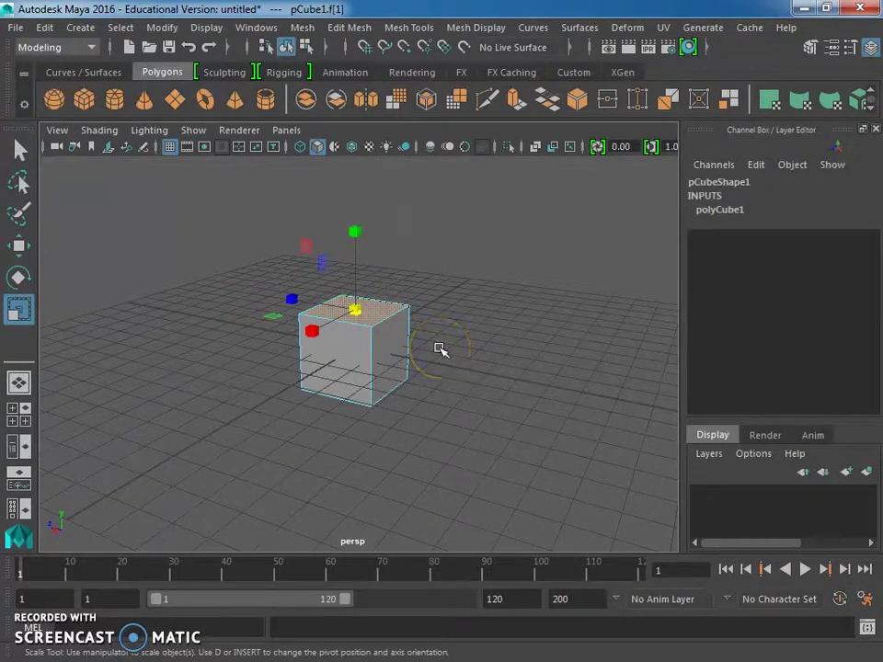
pyautogui.press('w')
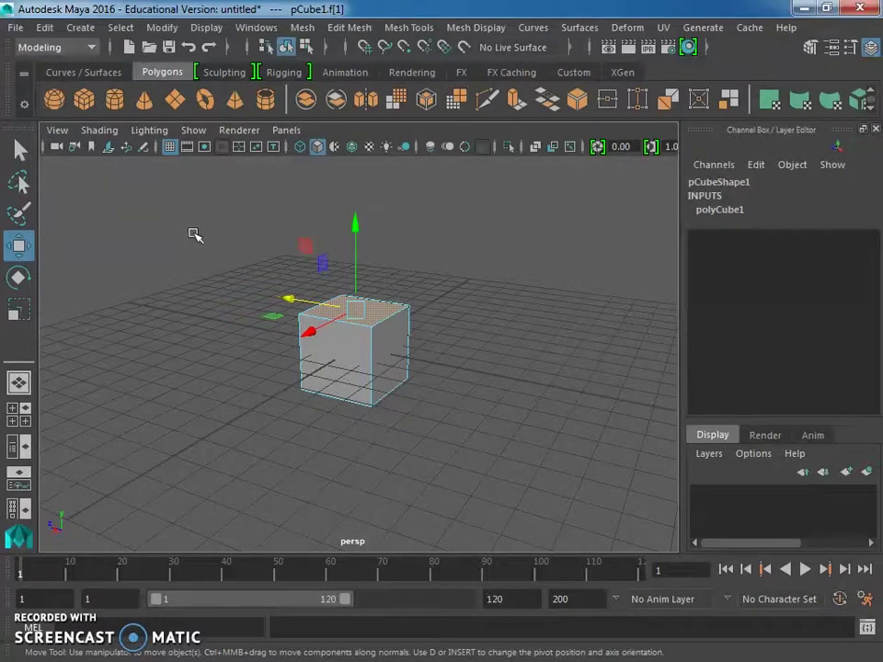
# Extrude the top face upward with Local Translate Z 2.623 and move the camera closer
pyautogui.hotkey('ctrl', 'e')
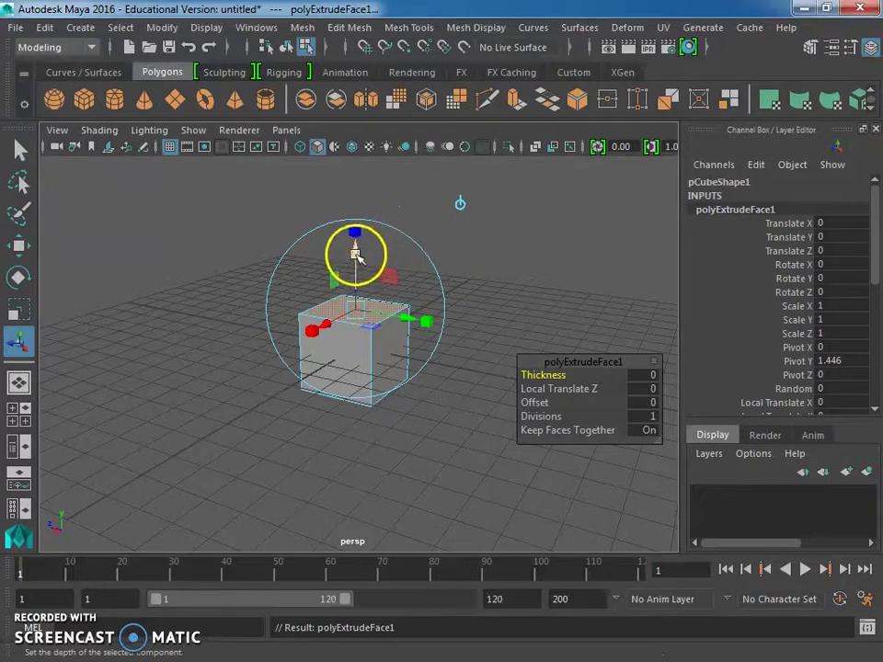
pyautogui.moveTo(357, 257); pyautogui.dragTo(386, 177)
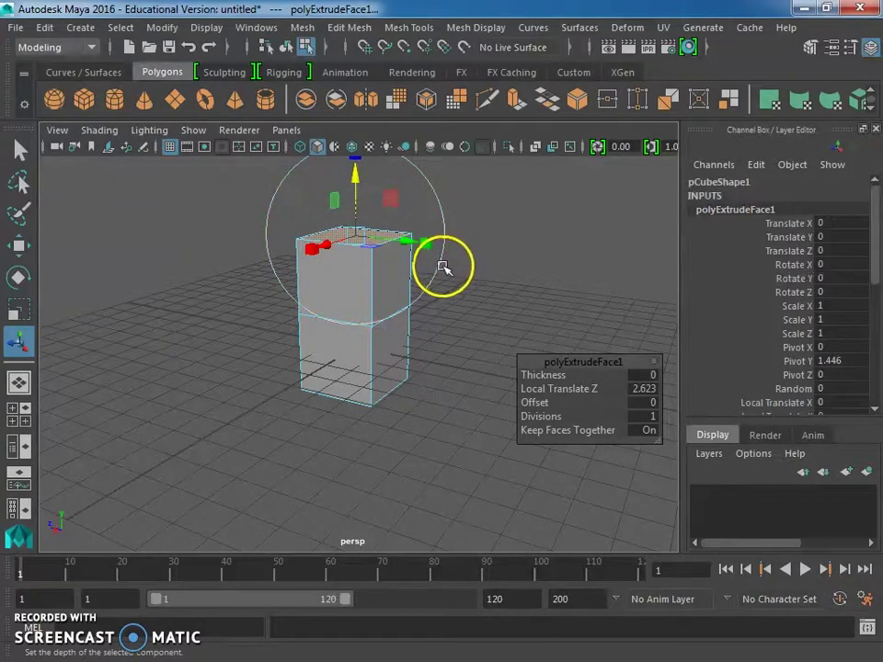
pyautogui.keyDown('alt'); pyautogui.moveTo(462, 284); pyautogui.dragTo(493, 154, button='right'); pyautogui.keyUp('alt')
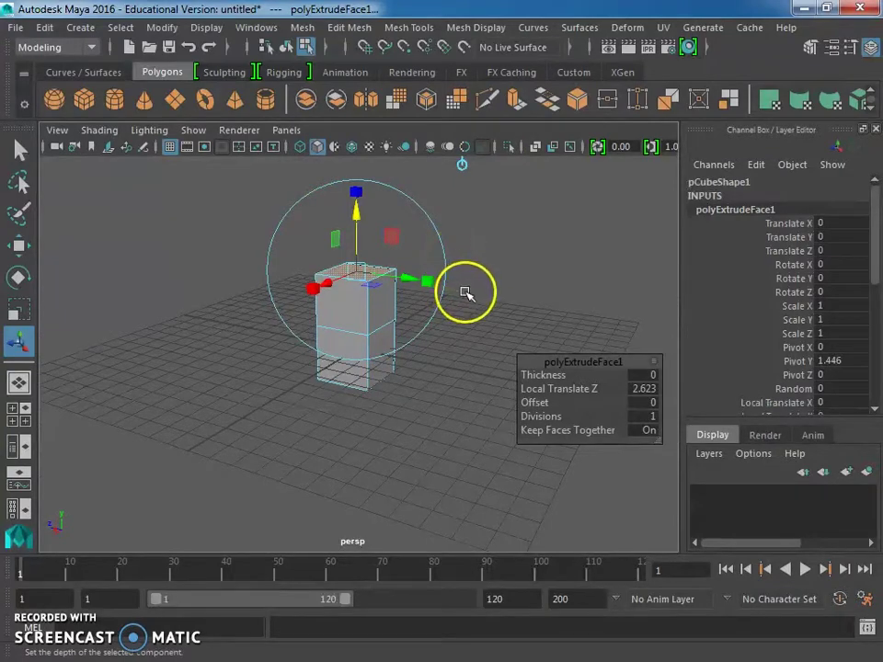
pyautogui.press('space')
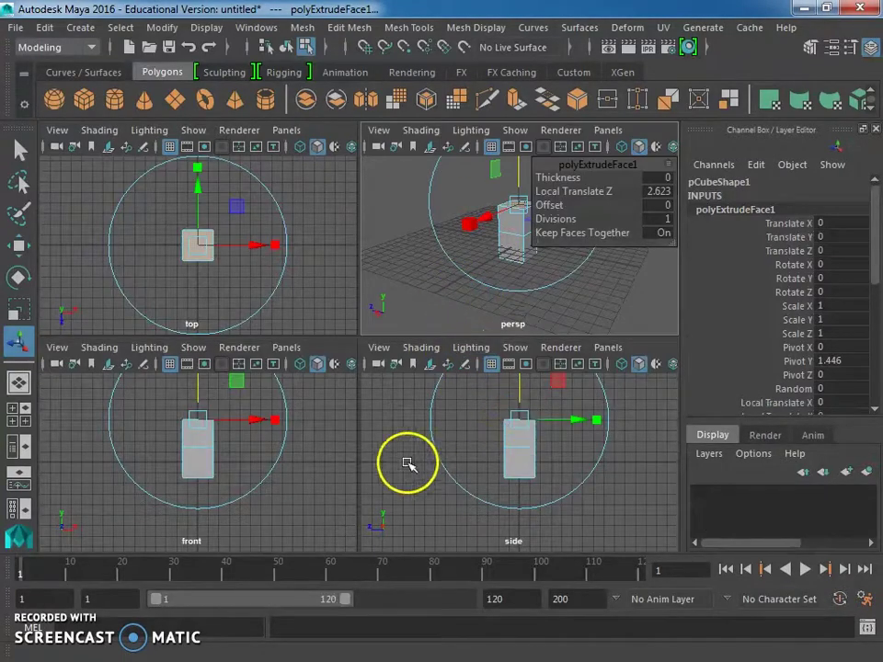
pyautogui.press('space')
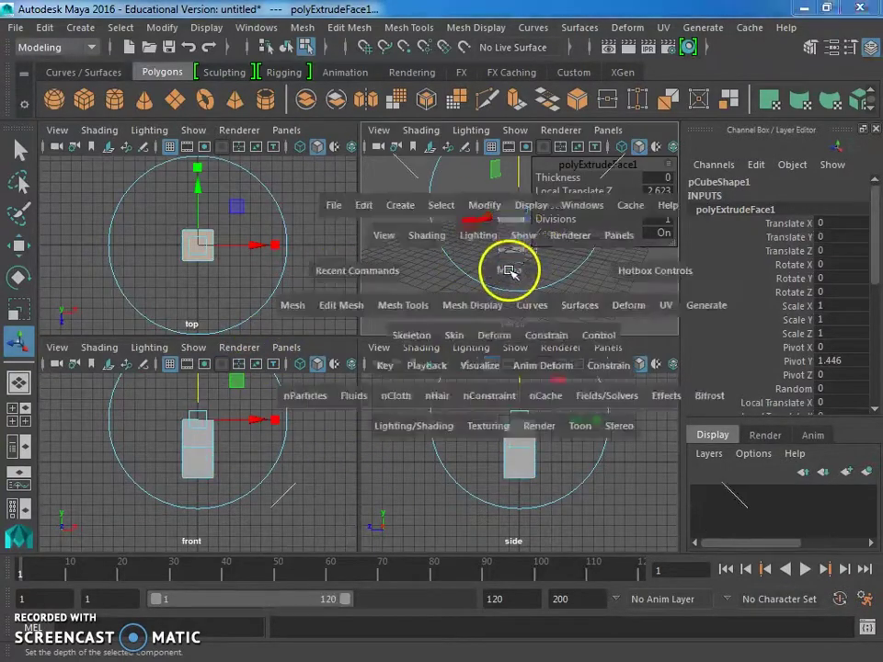
pyautogui.press('space')
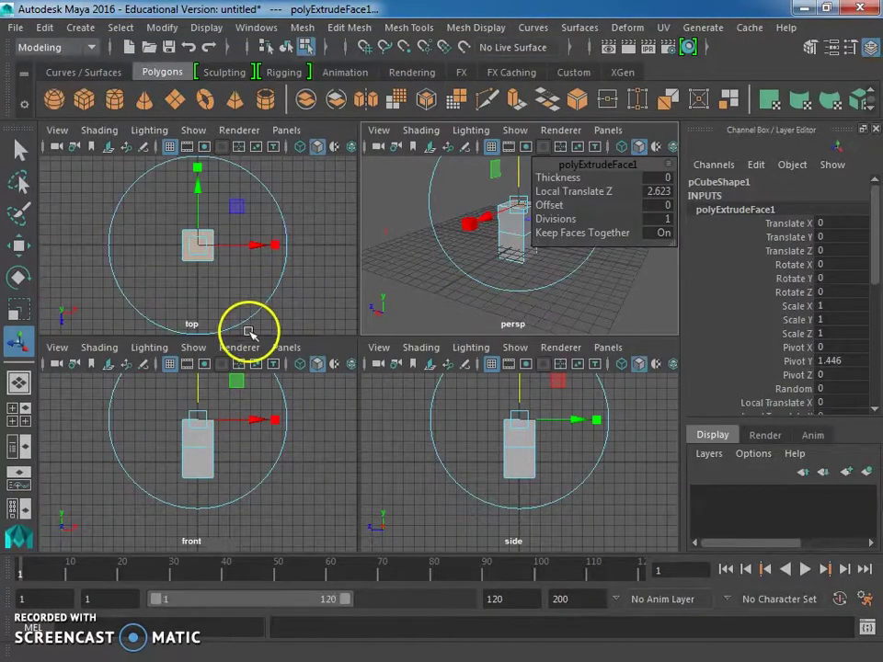
pyautogui.press('space')
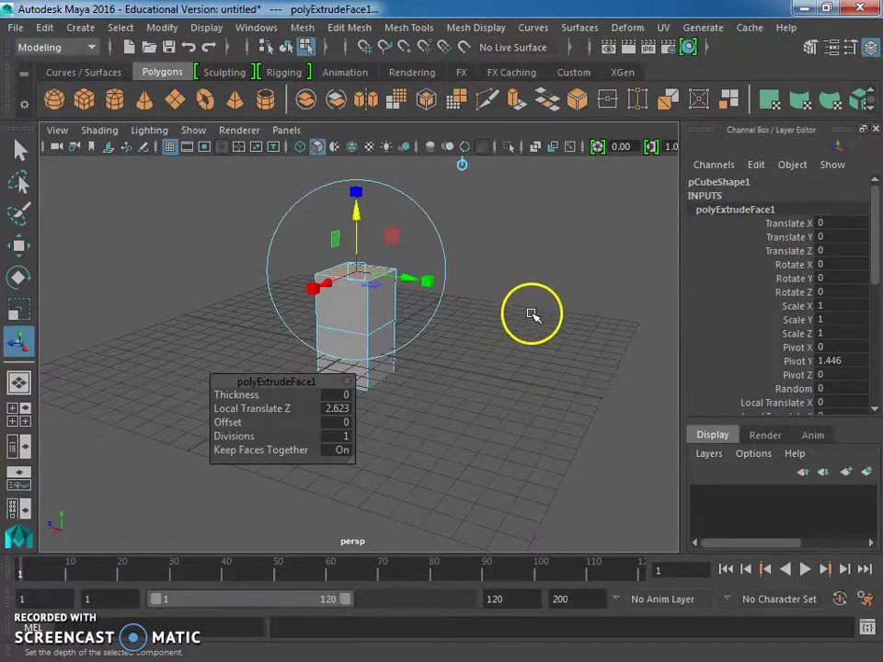
pyautogui.keyDown('alt'); pyautogui.moveTo(566, 327); pyautogui.dragTo(223, 355); pyautogui.keyUp('alt')
pyautogui.press('space')
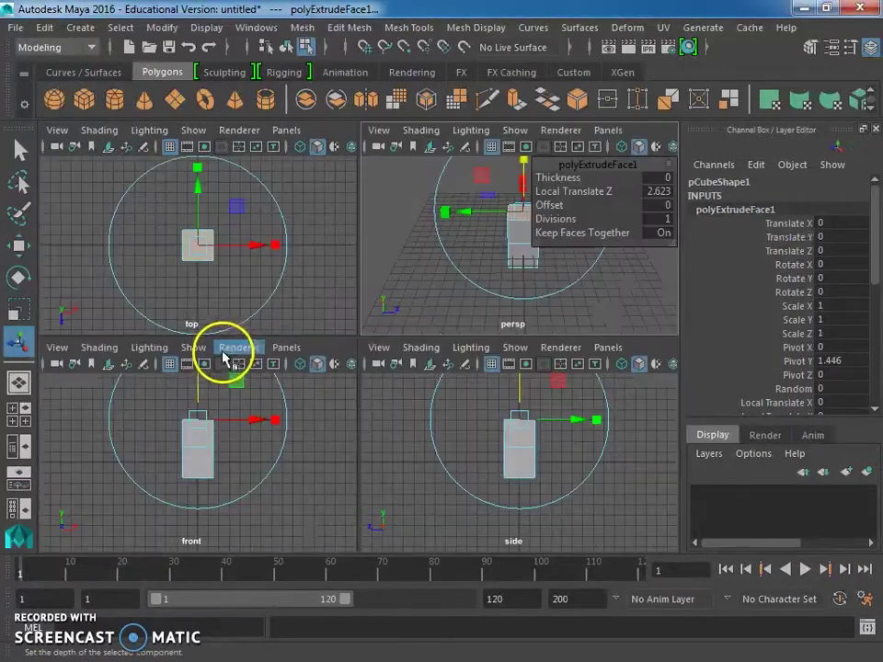
pyautogui.keyDown('alt'); pyautogui.moveTo(469, 257); pyautogui.dragTo(541, 300); pyautogui.keyUp('alt')
pyautogui.keyDown('alt'); pyautogui.moveTo(442, 311); pyautogui.dragTo(499, 245); pyautogui.keyUp('alt')
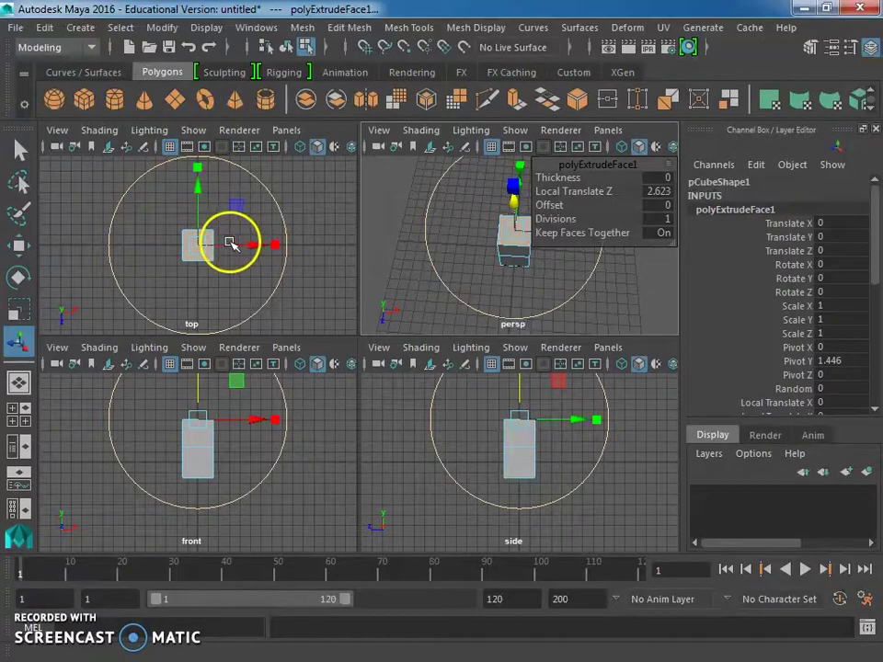
pyautogui.keyDown('alt'); pyautogui.moveTo(468, 267); pyautogui.dragTo(411, 219); pyautogui.keyUp('alt')
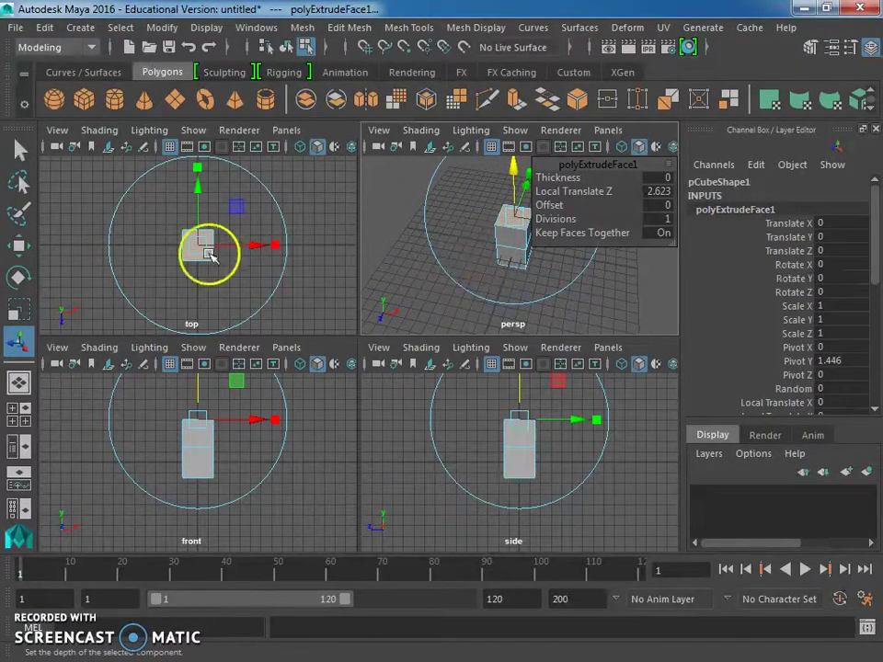
# Extrude the top face again, setting Local Translate Z to exactly 2
pyautogui.press('space')
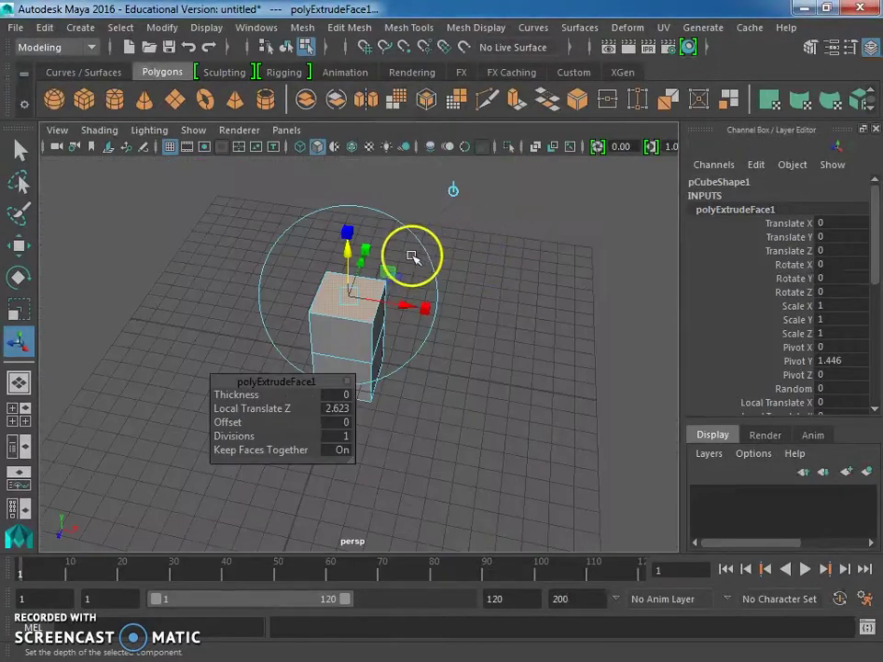
pyautogui.click(334, 309)
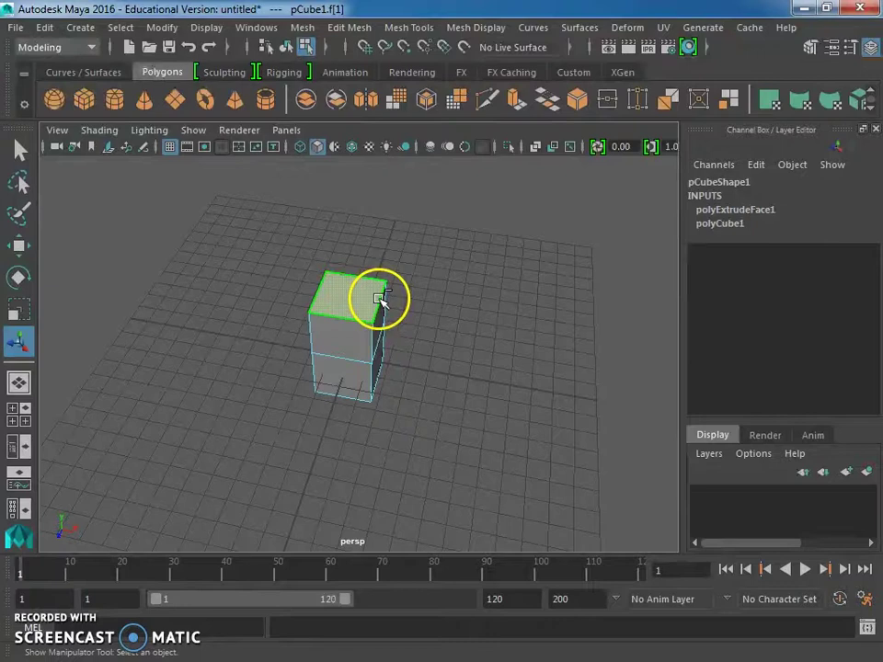
pyautogui.hotkey('ctrl', 'e')
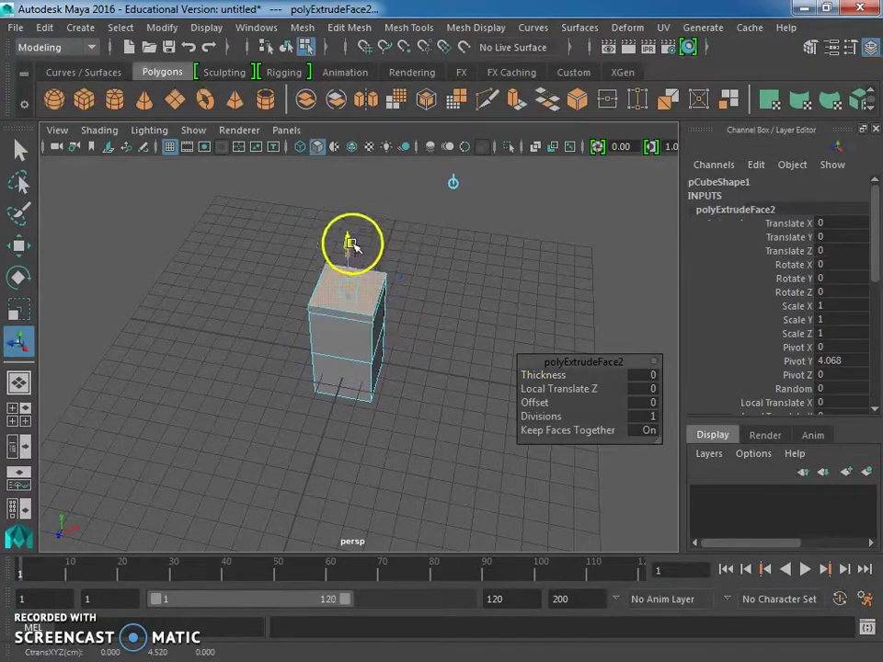
pyautogui.moveTo(351, 244); pyautogui.dragTo(359, 196)
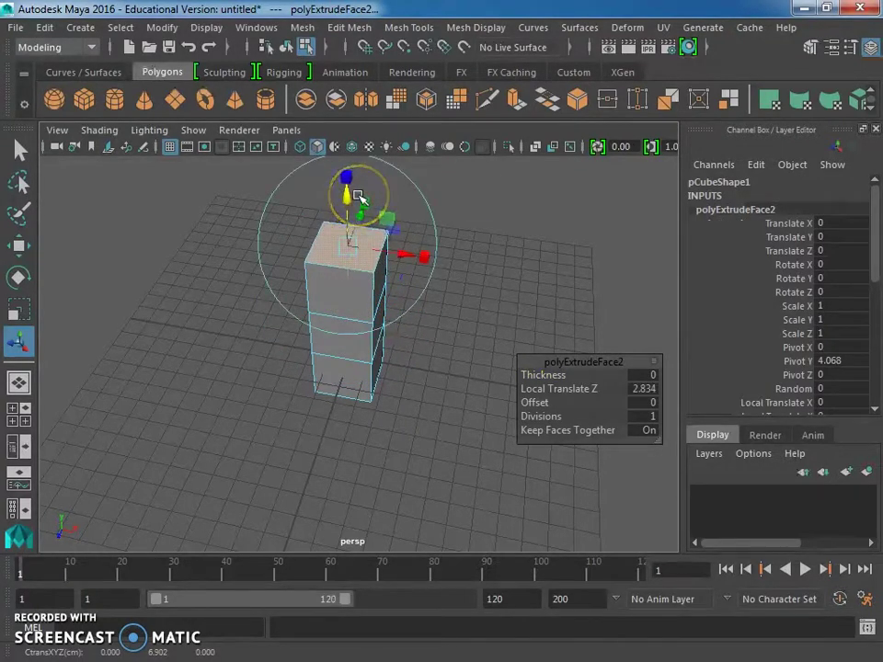
pyautogui.click(642, 389)
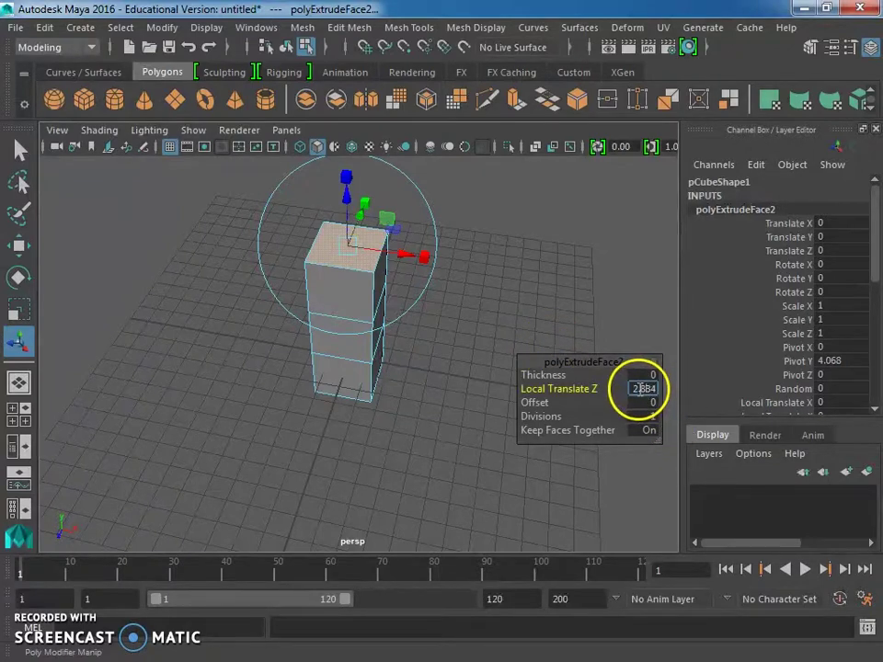
pyautogui.write('2')
pyautogui.press('Return')
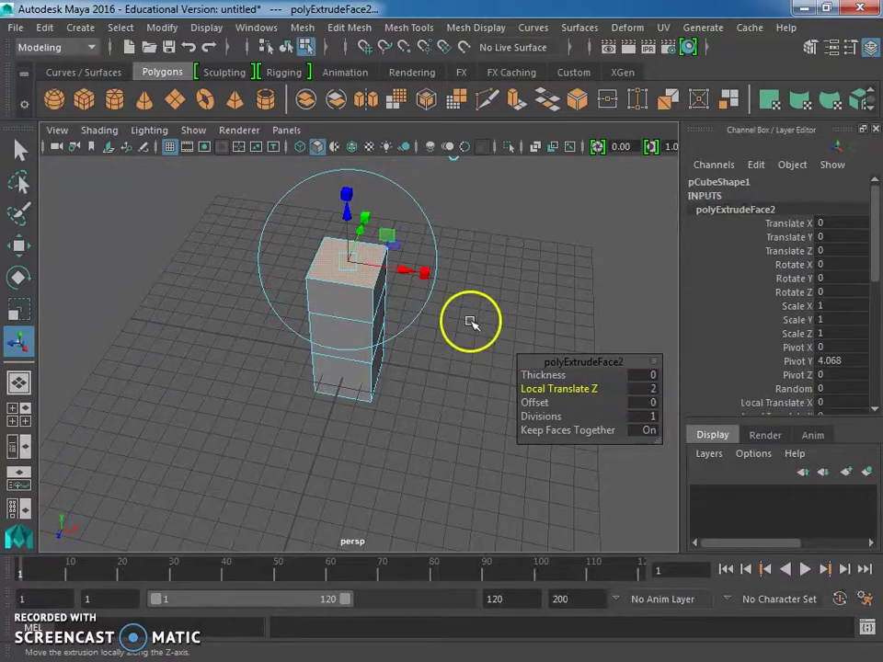
pyautogui.keyDown('alt'); pyautogui.moveTo(483, 296); pyautogui.dragTo(418, 262); pyautogui.keyUp('alt')
# Extrude a side face of the top block sideways by 2 units
pyautogui.click(370, 262)
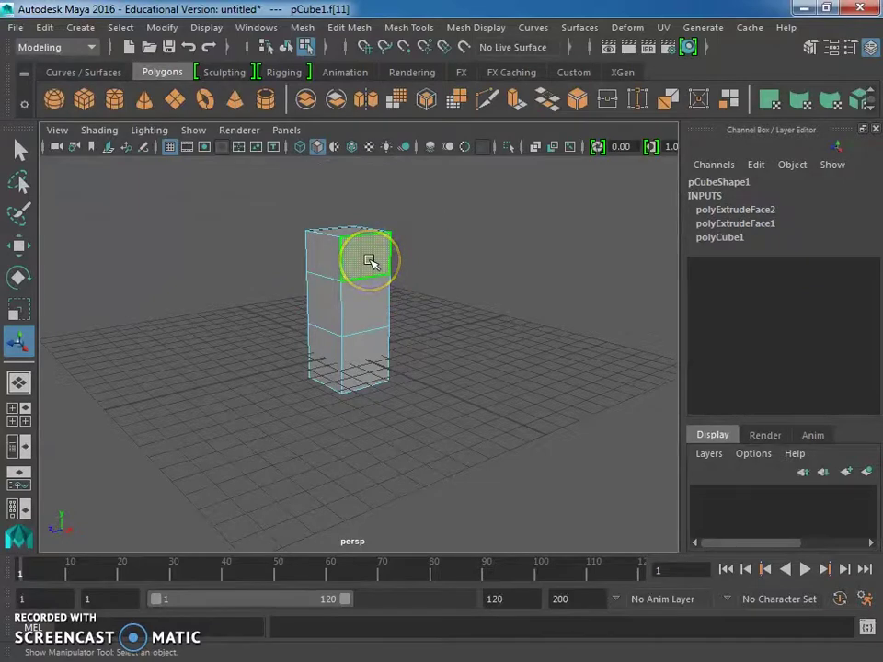
pyautogui.hotkey('ctrl', 'e')
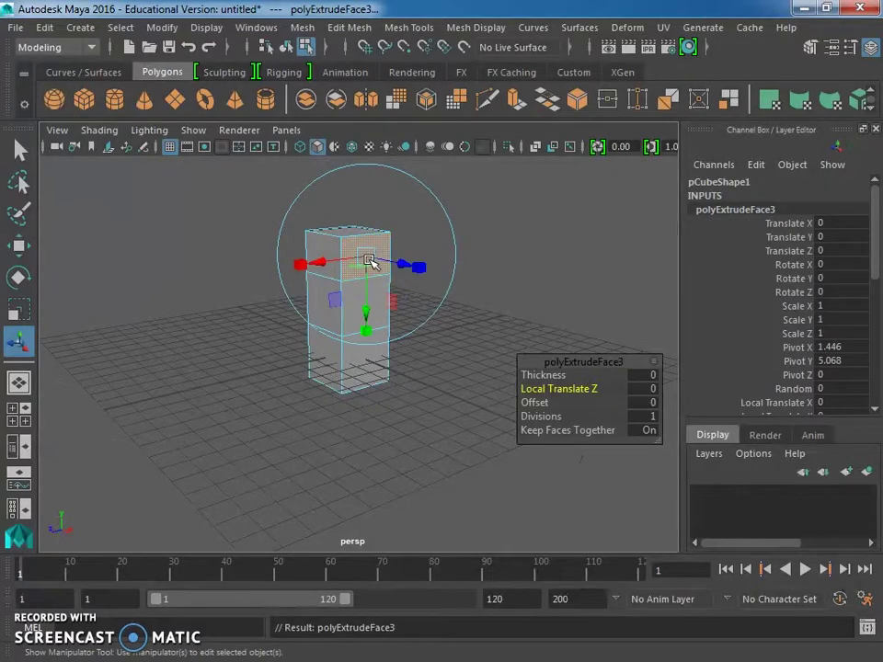
pyautogui.moveTo(404, 262); pyautogui.dragTo(452, 276)
pyautogui.click(651, 389)
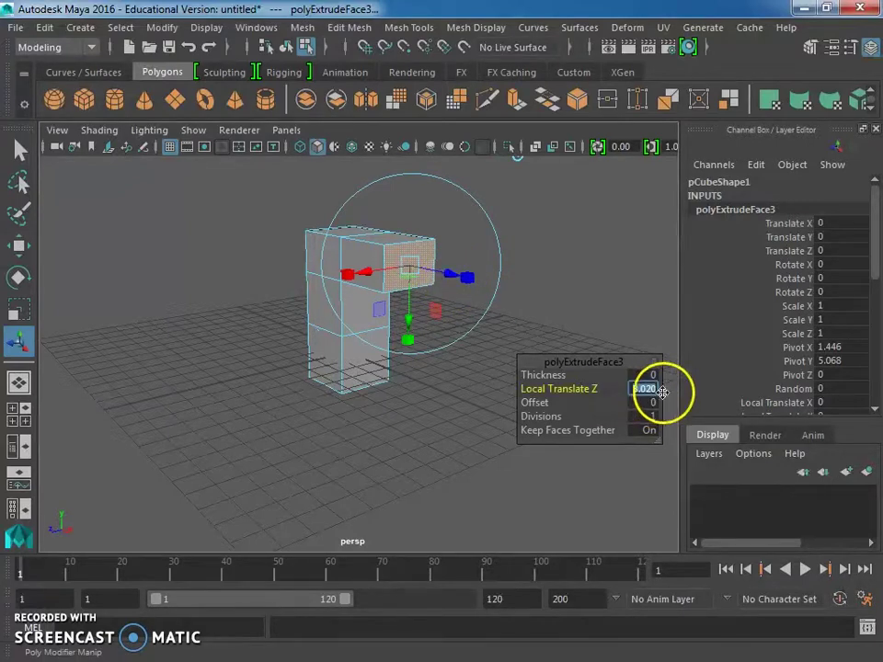
pyautogui.write('2')
pyautogui.press('Return')
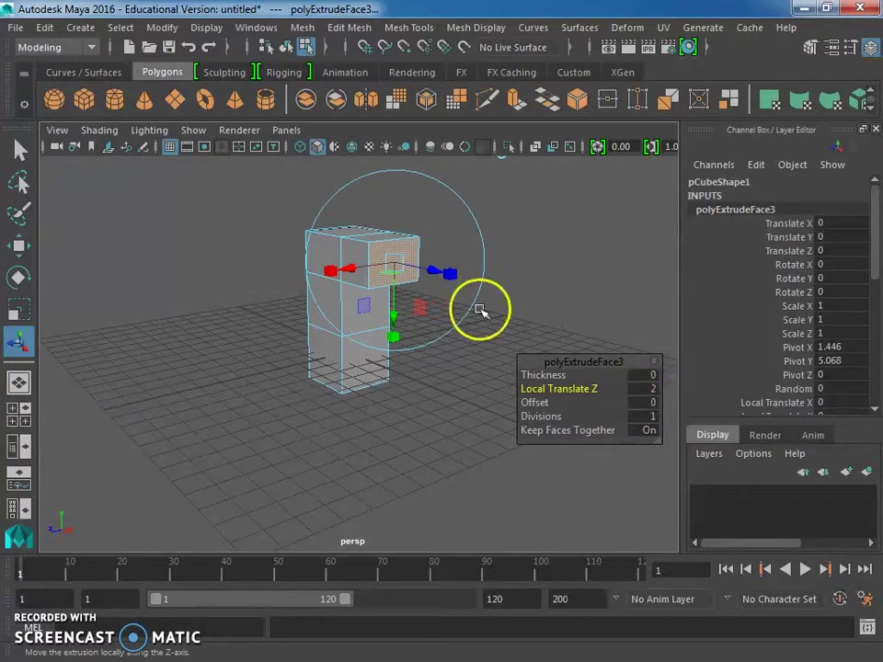
# Extrude the upper side face again with Local Translate Z set to 2
pyautogui.click(380, 256)
pyautogui.hotkey('ctrl', 'e')
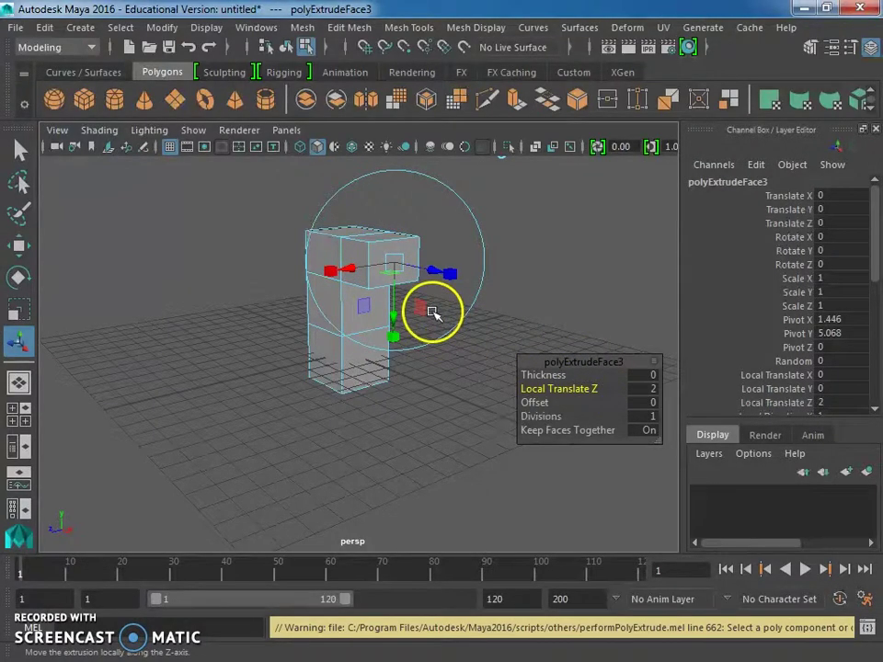
pyautogui.click(377, 257)
pyautogui.hotkey('ctrl', 'e')
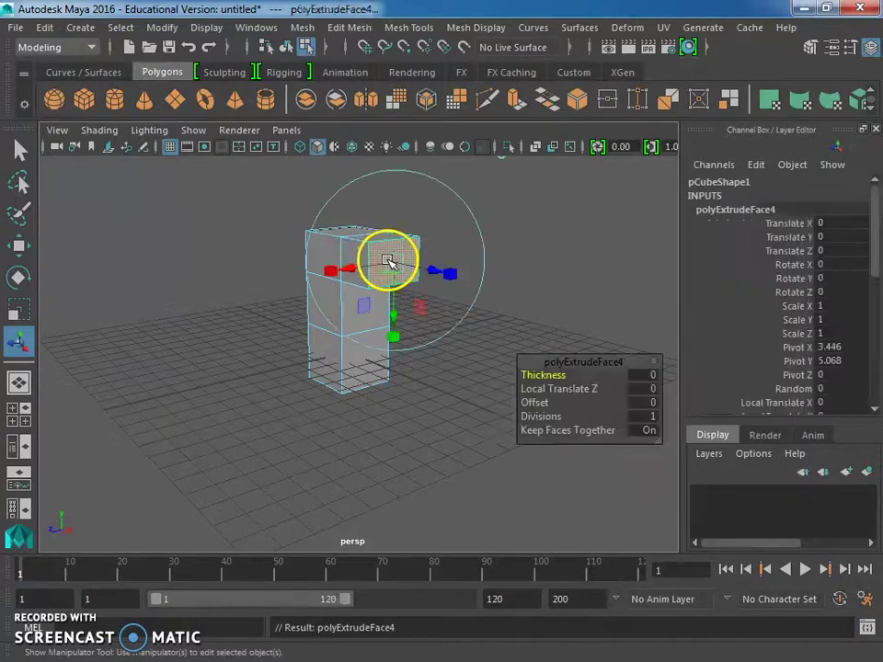
pyautogui.doubleClick(651, 390)
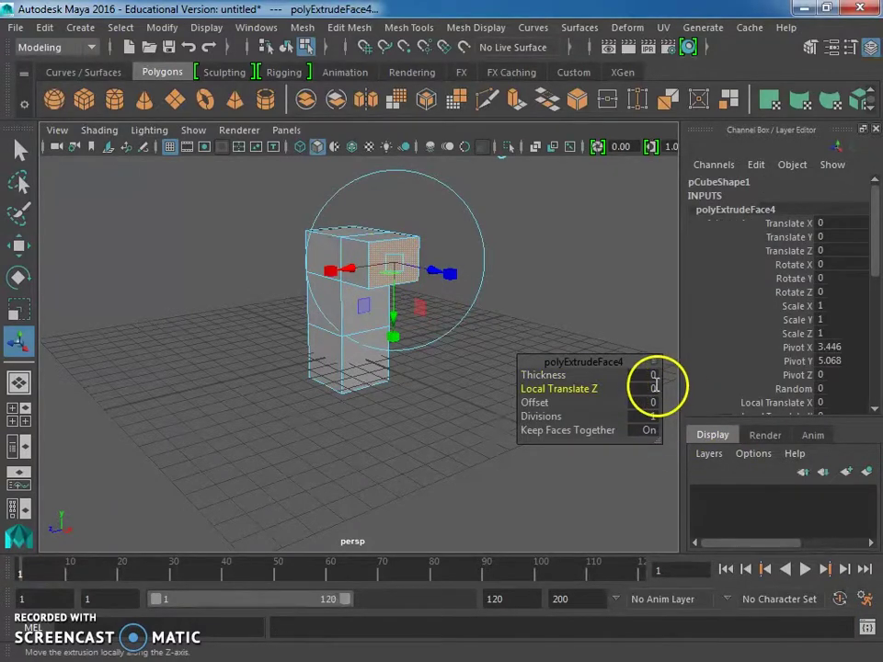
pyautogui.write('2')
pyautogui.press('Return')
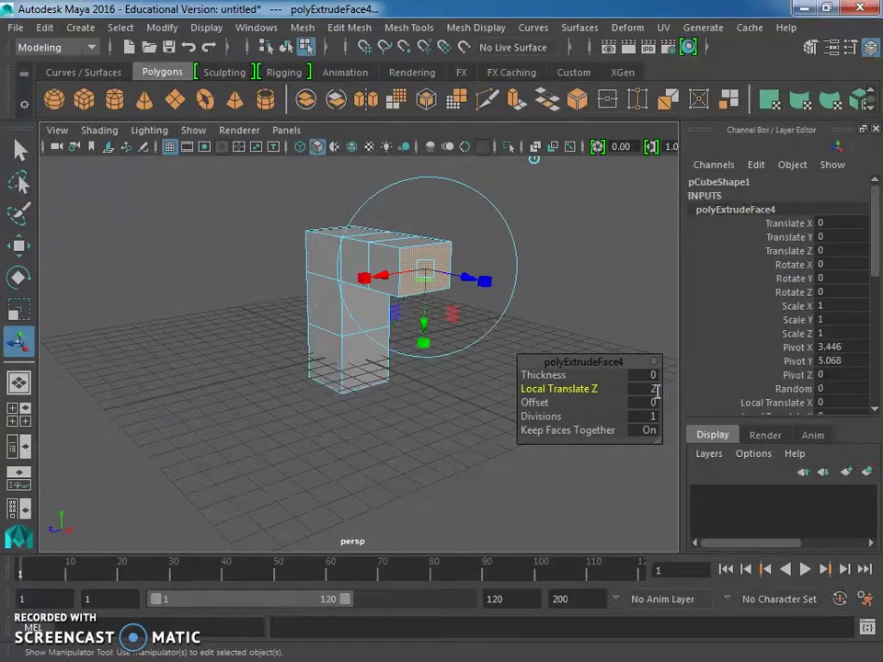
# Extrude the L-arm's end face downward to start the second leg
pyautogui.click(450, 429)
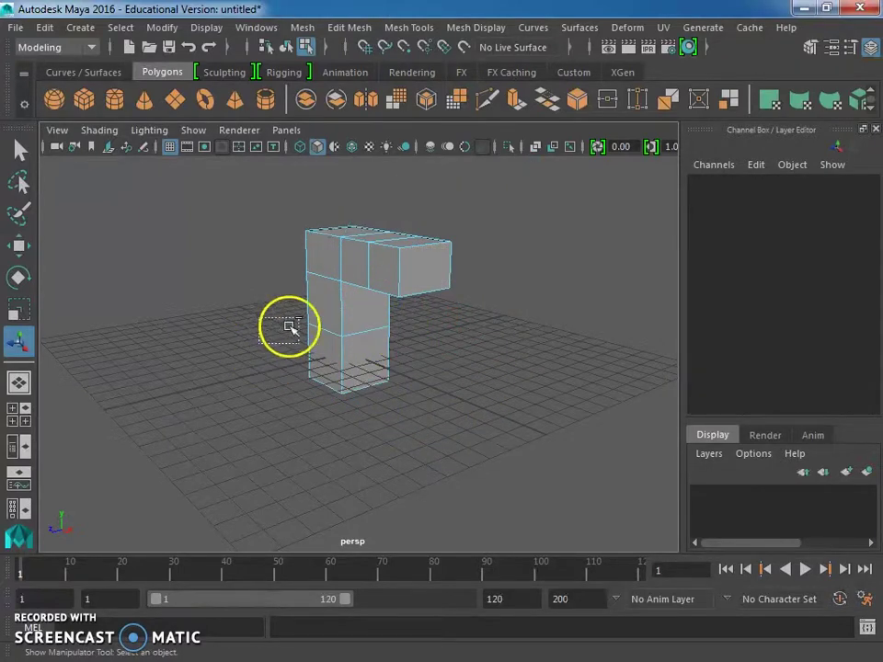
pyautogui.moveTo(258, 348); pyautogui.dragTo(375, 271)
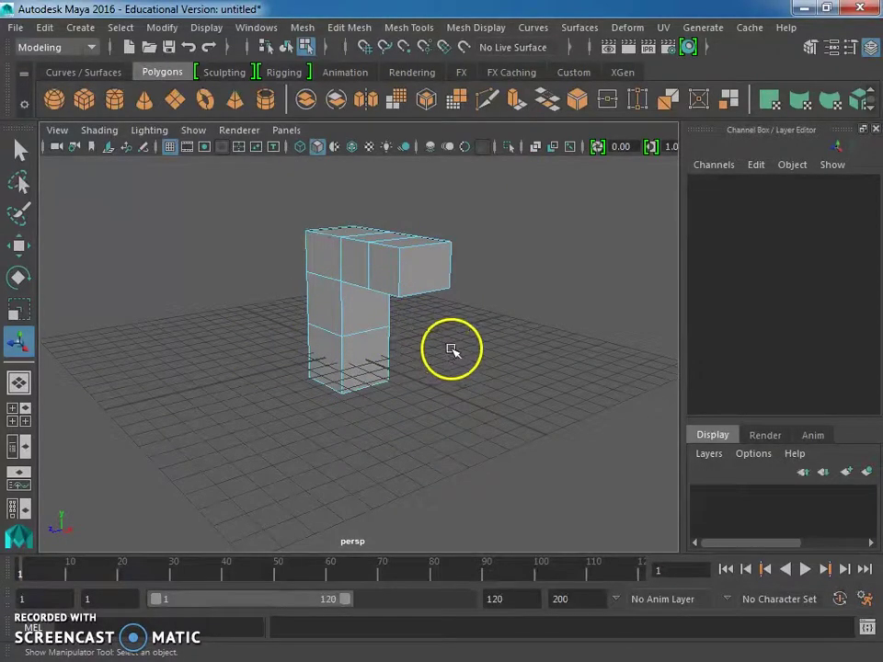
pyautogui.keyDown('alt'); pyautogui.moveTo(447, 368); pyautogui.dragTo(496, 308); pyautogui.keyUp('alt')
pyautogui.click(424, 266)
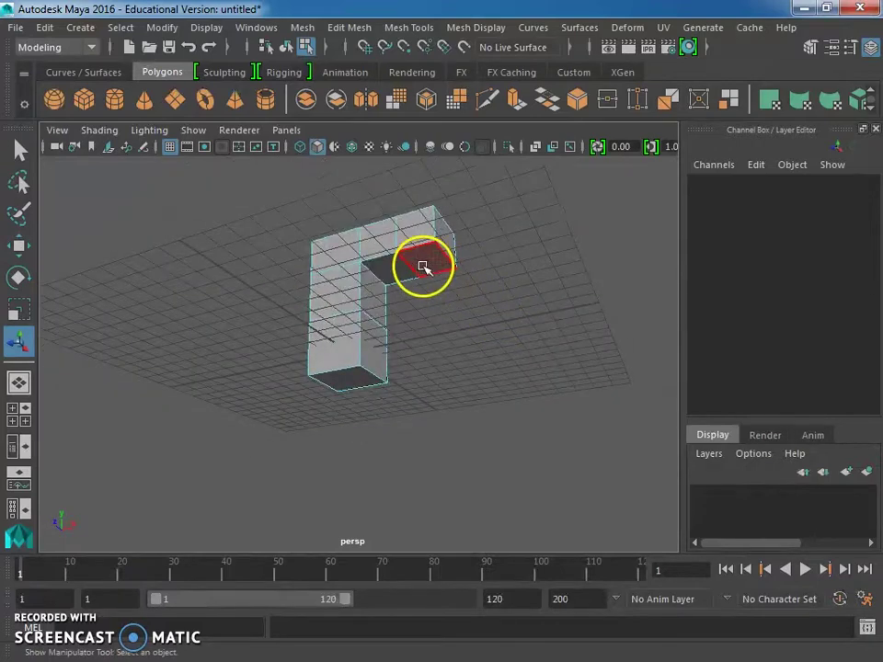
pyautogui.keyDown('alt'); pyautogui.moveTo(475, 357); pyautogui.dragTo(495, 382); pyautogui.keyUp('alt')
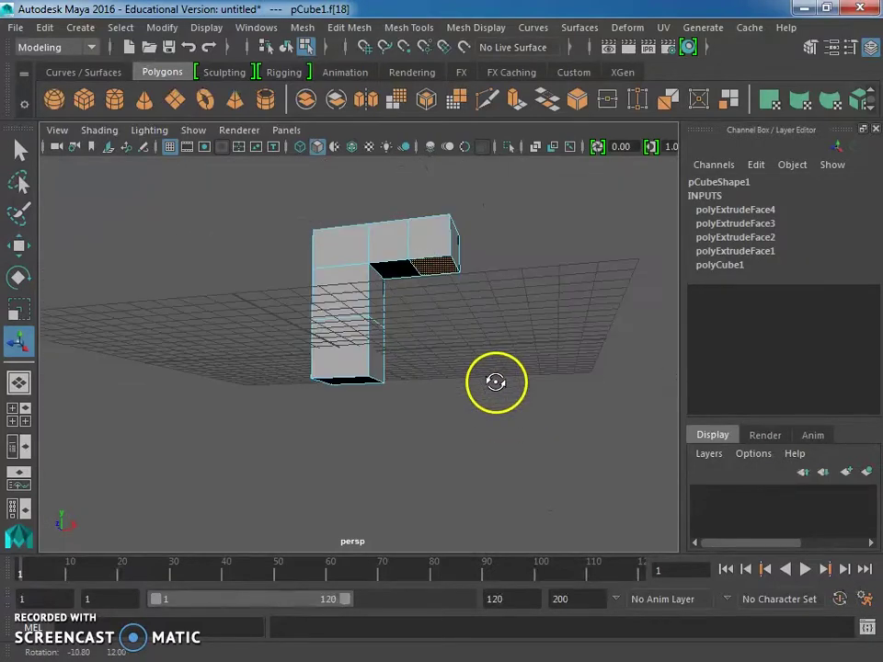
pyautogui.hotkey('ctrl', 'e')
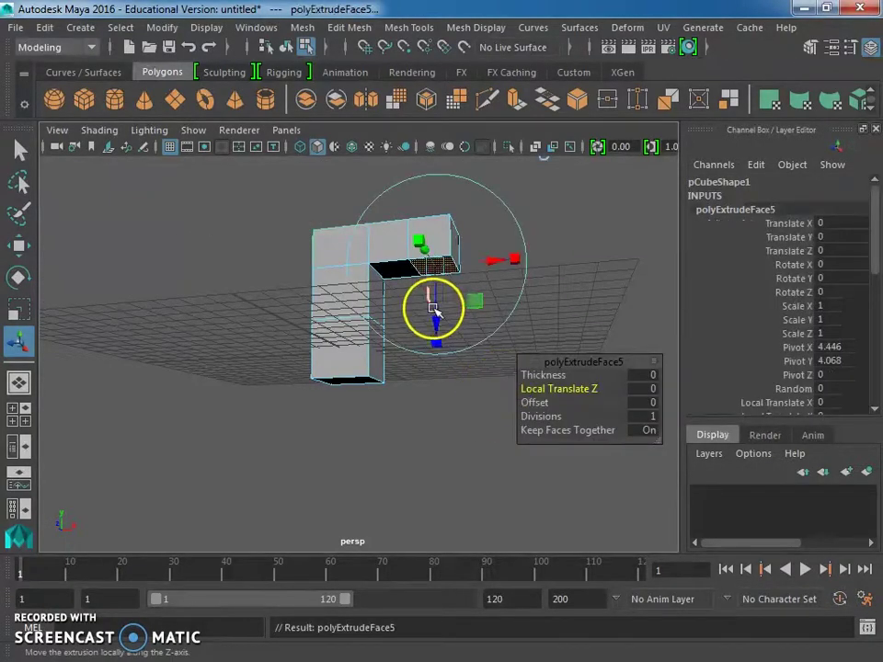
pyautogui.moveTo(440, 328); pyautogui.dragTo(448, 360)
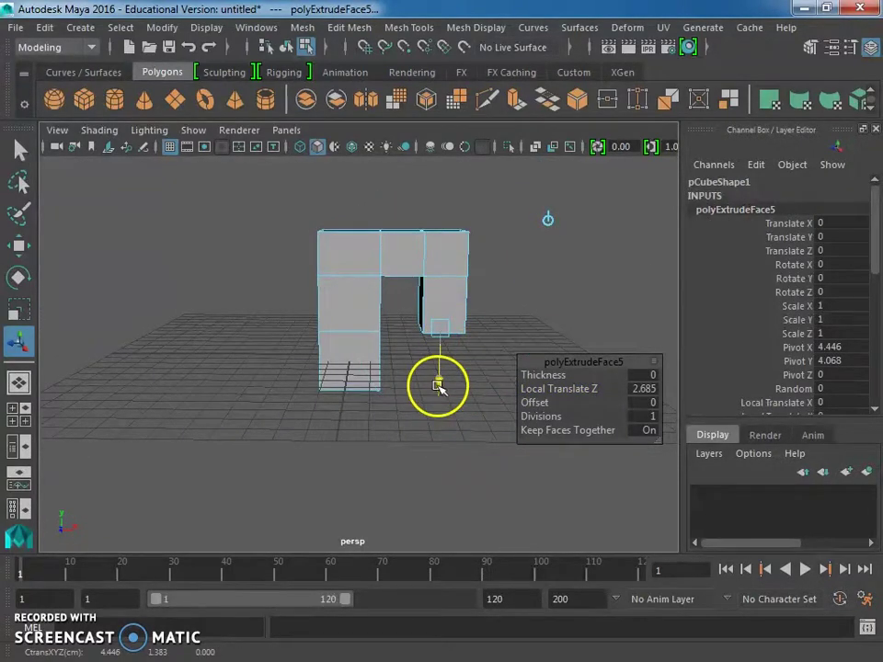
# Extrude the leg face again about 2.442 units down, then select its bottom face
pyautogui.keyDown('alt'); pyautogui.moveTo(467, 445); pyautogui.dragTo(393, 360); pyautogui.keyUp('alt')
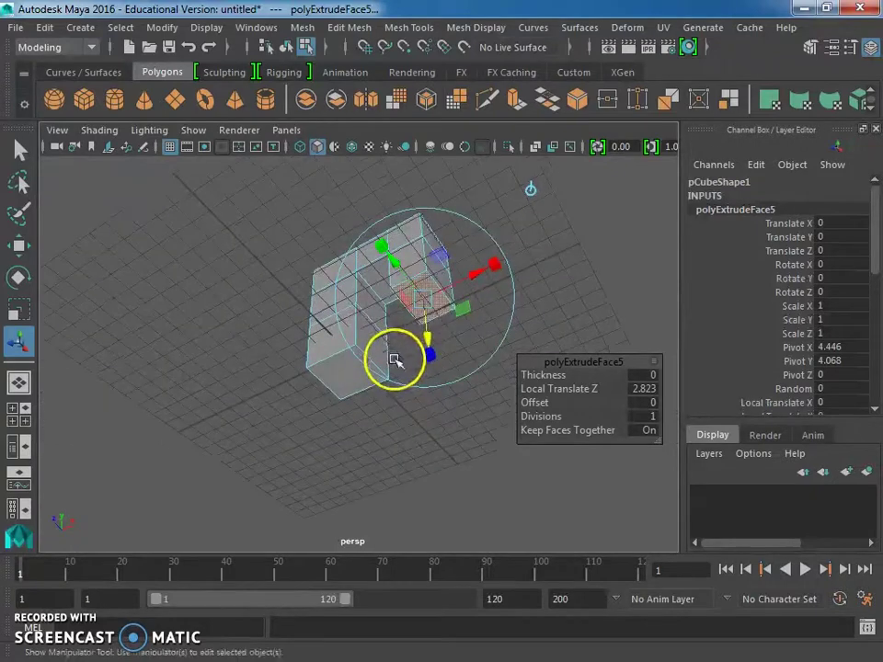
pyautogui.click(427, 295)
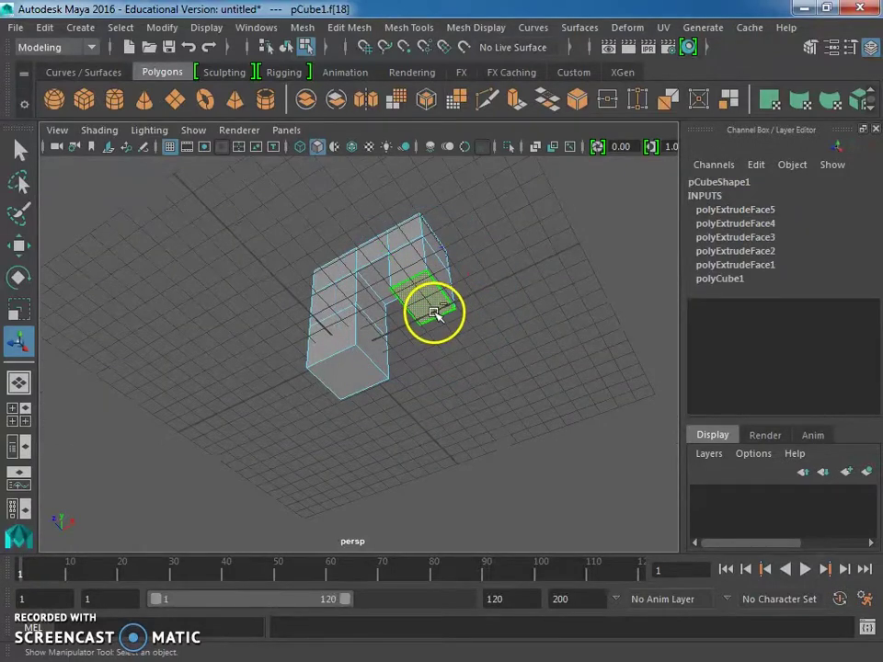
pyautogui.hotkey('ctrl', 'e')
pyautogui.moveTo(430, 339); pyautogui.dragTo(435, 479)
pyautogui.keyDown('alt'); pyautogui.moveTo(435, 479); pyautogui.dragTo(451, 410, button='right'); pyautogui.keyUp('alt')
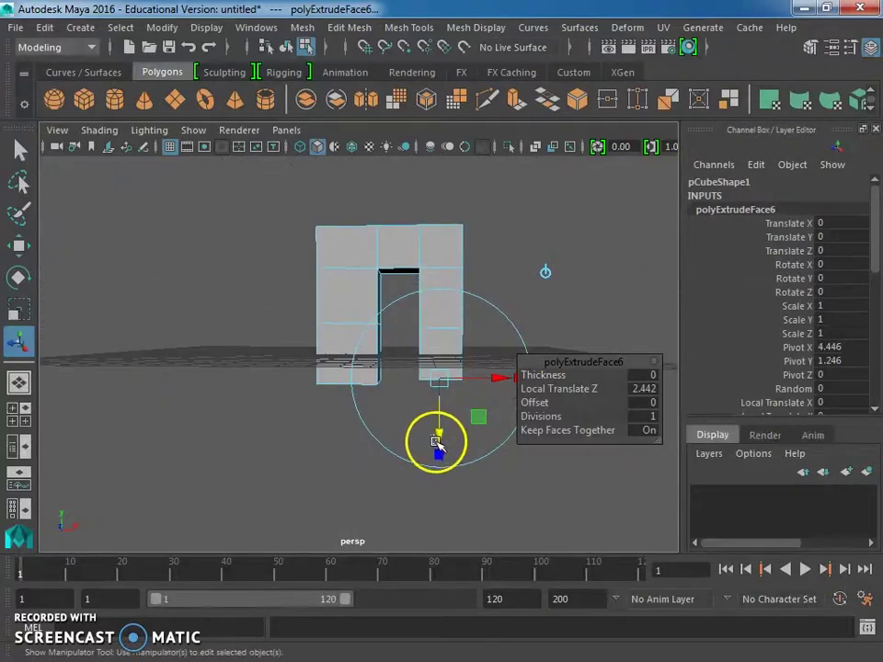
pyautogui.click(438, 437)
pyautogui.keyDown('alt'); pyautogui.moveTo(459, 436); pyautogui.dragTo(441, 350); pyautogui.keyUp('alt')
pyautogui.click(432, 335)
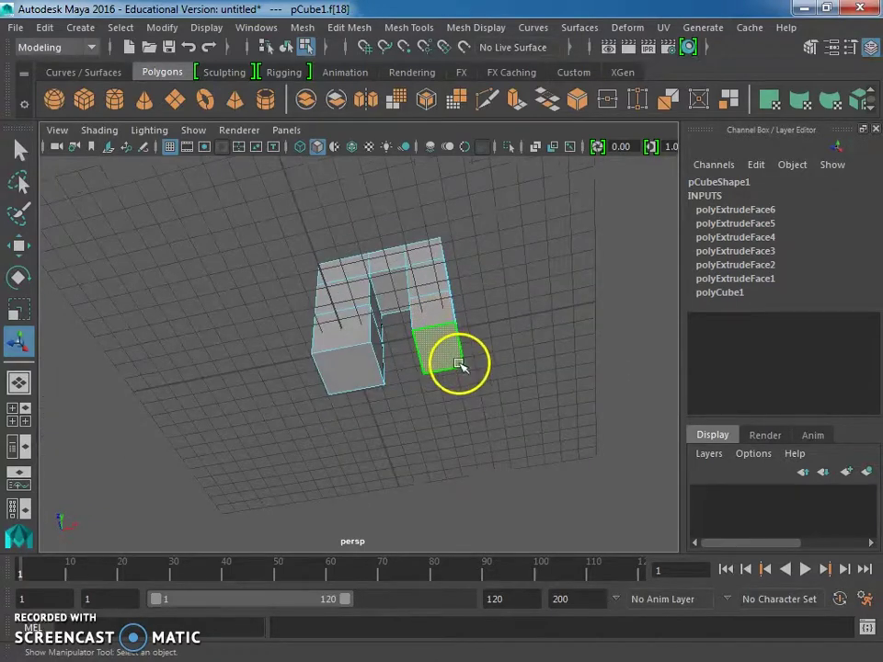
# In the four-view layout, nudge the second leg's bottom face slightly with the Move tool
pyautogui.press('w')
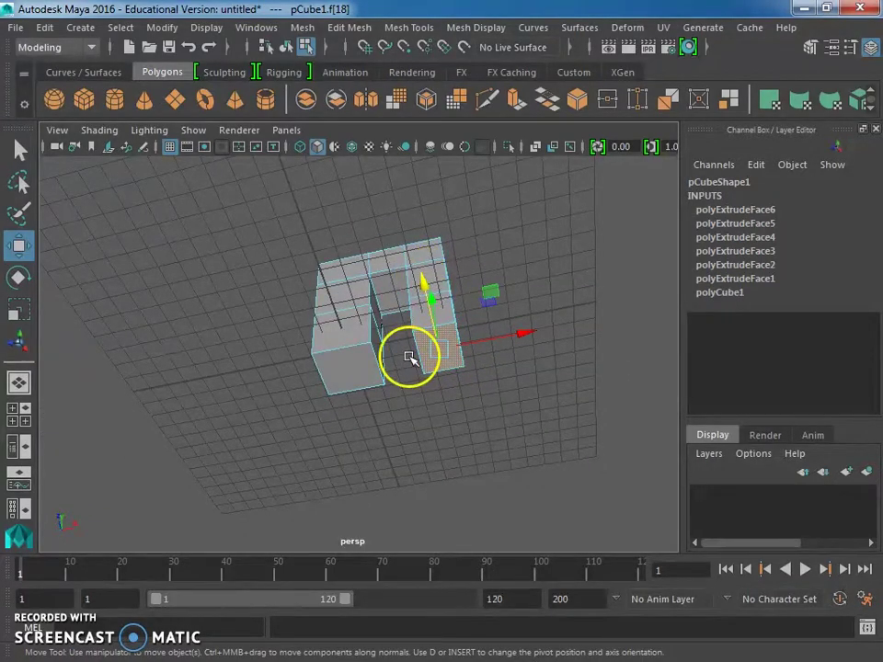
pyautogui.press('space')
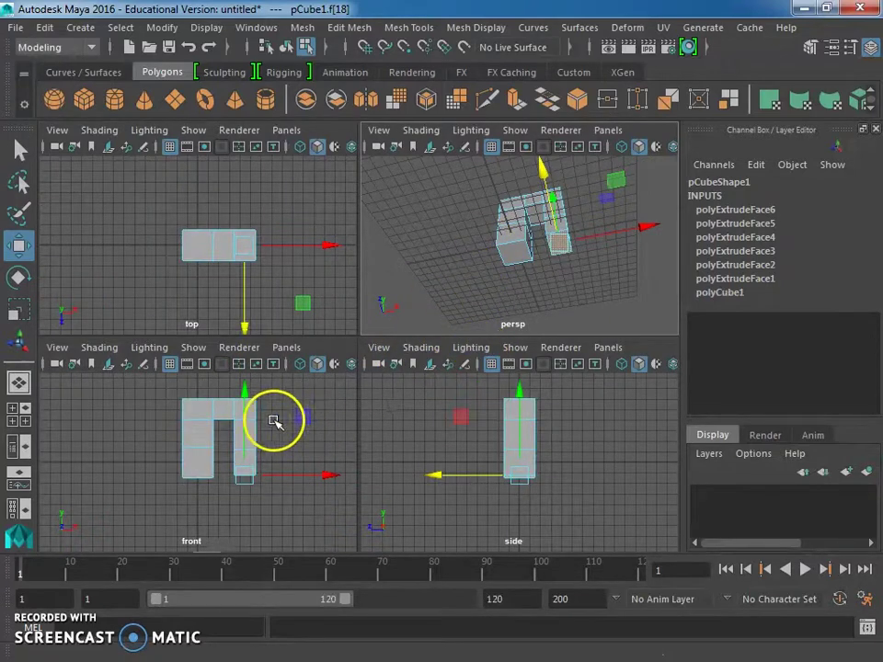
pyautogui.moveTo(241, 396)
pyautogui.mouseDown()
pyautogui.moveTo(244, 406)
pyautogui.moveTo(244, 398)
pyautogui.mouseUp()
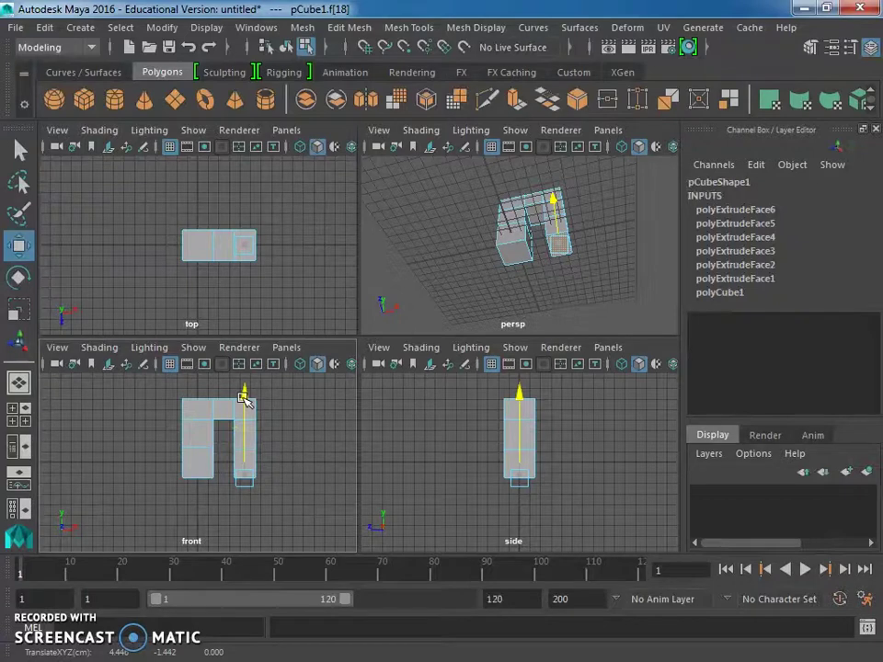
pyautogui.moveTo(244, 399); pyautogui.dragTo(245, 401)
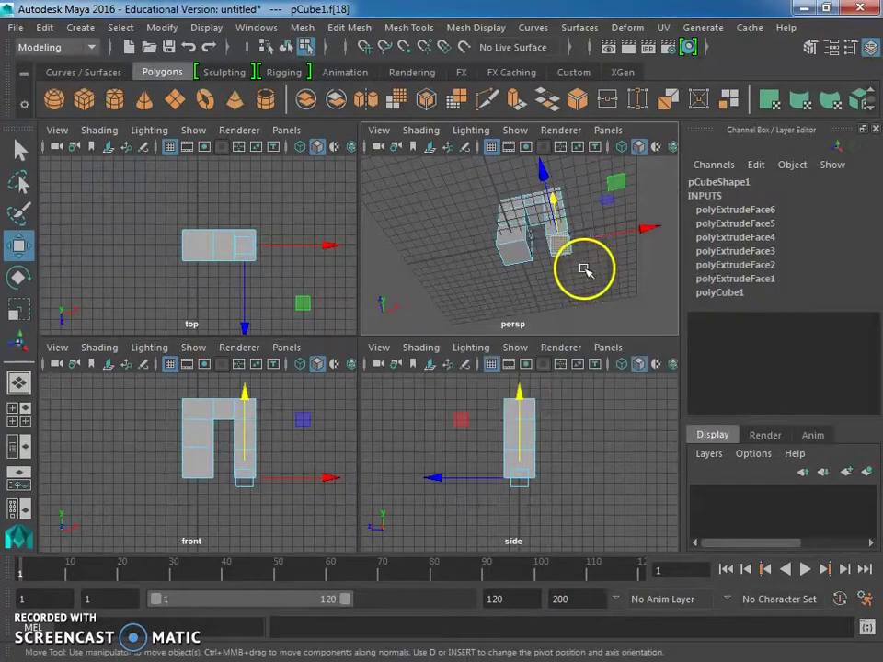
# Select the right leg's outer faces and move them right to widen the leg
pyautogui.press('space')
pyautogui.keyDown('alt'); pyautogui.moveTo(533, 345); pyautogui.dragTo(493, 410); pyautogui.keyUp('alt')
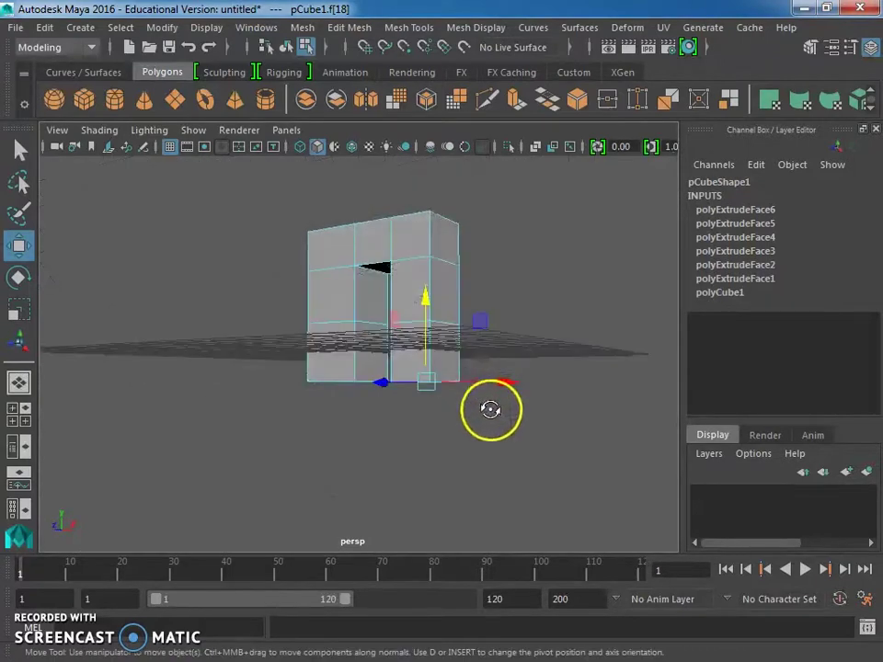
pyautogui.click(446, 239)
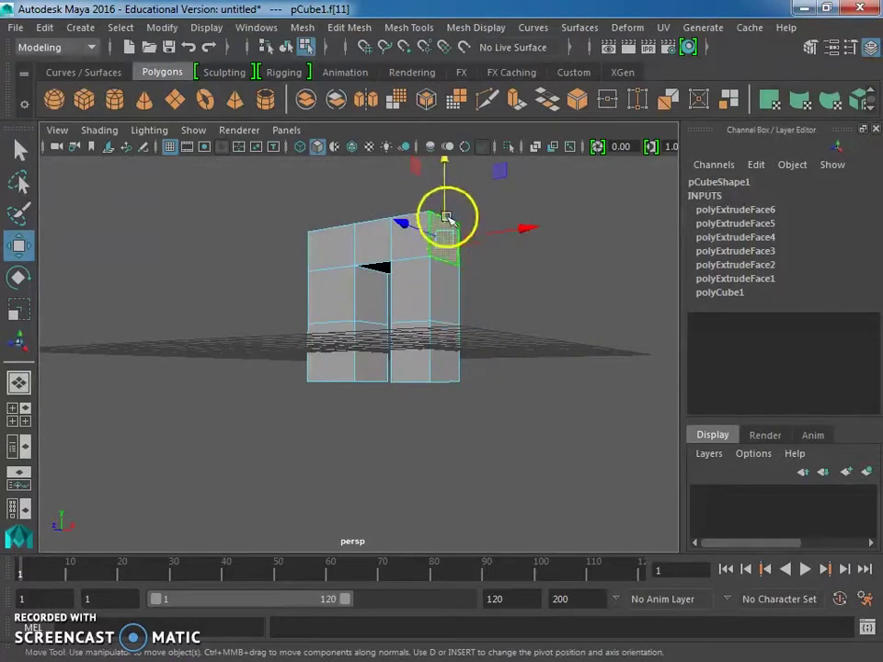
pyautogui.click(445, 276)
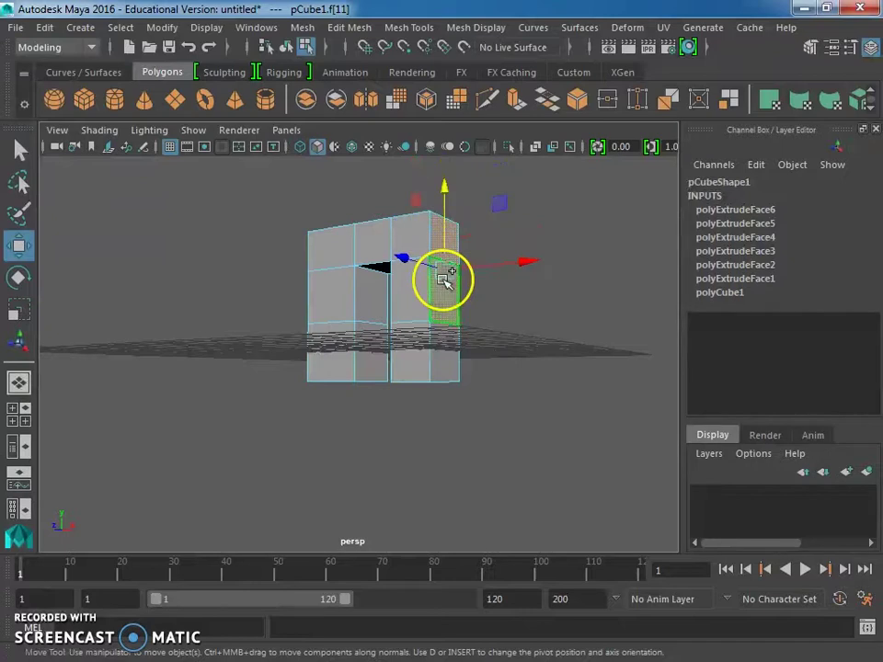
pyautogui.keyDown('shift'); pyautogui.click(457, 358); pyautogui.keyUp('shift')
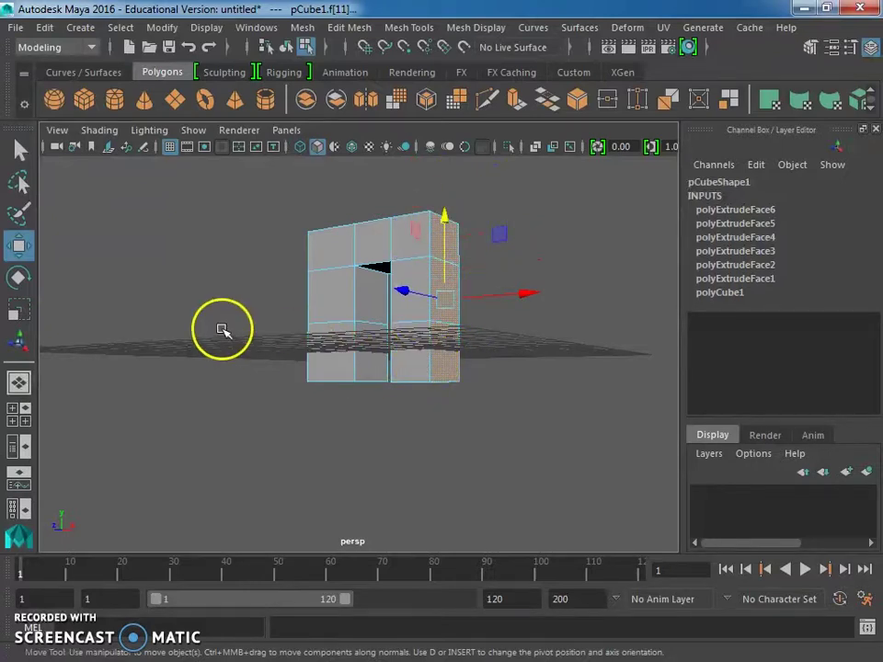
pyautogui.press('space')
pyautogui.moveTo(345, 445); pyautogui.dragTo(352, 442)
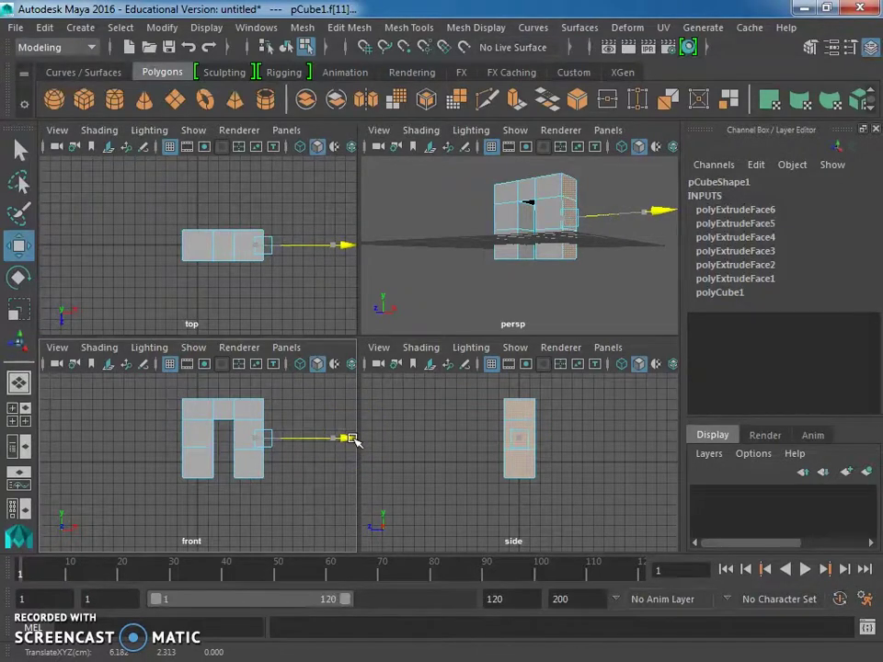
pyautogui.click(444, 436)
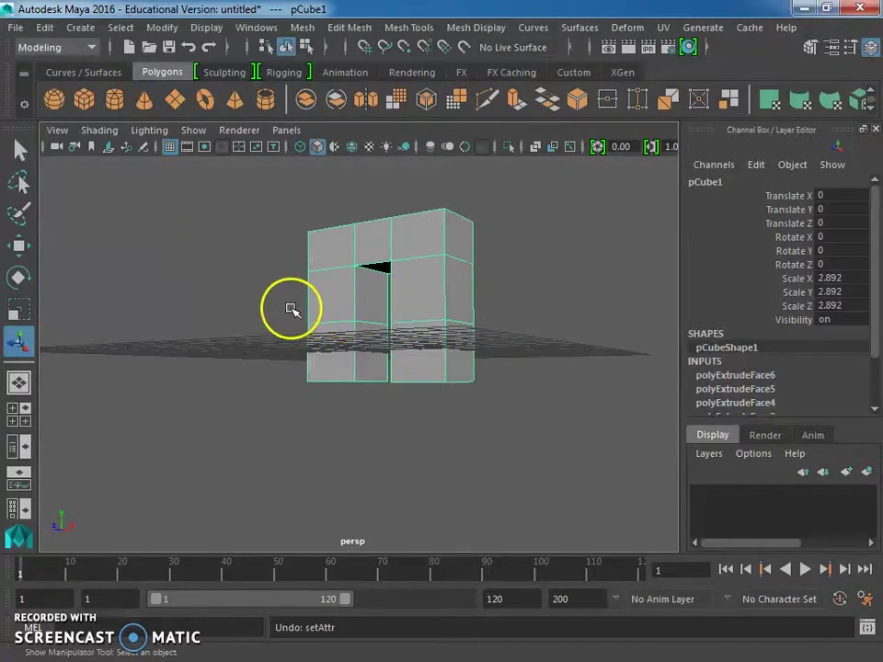
# Tilt the perspective view to a higher angle on the two-legged mesh
pyautogui.keyDown('alt'); pyautogui.moveTo(281, 304); pyautogui.dragTo(378, 340); pyautogui.keyUp('alt')
# In face mode, extrude the arch's top middle face upward about 1.995 units
pyautogui.rightClick(429, 165)
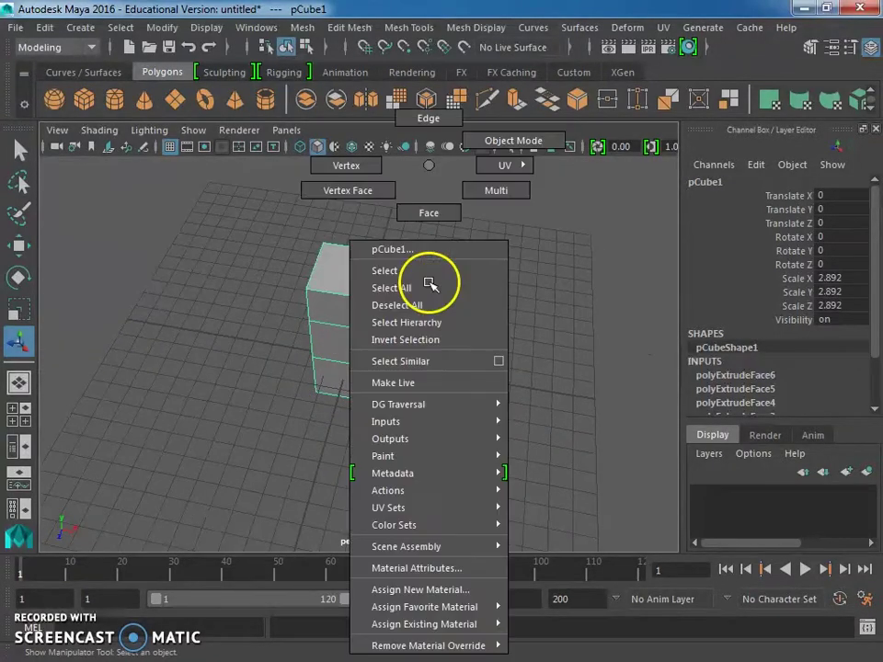
pyautogui.moveTo(437, 241); pyautogui.dragTo(419, 212, button='right')
pyautogui.click(404, 273)
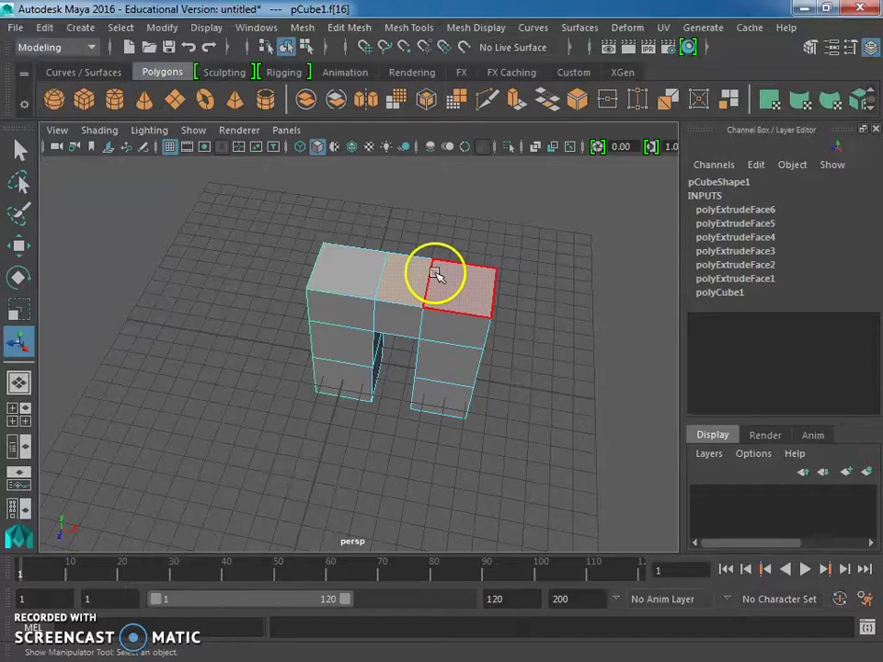
pyautogui.hotkey('ctrl', 'e')
pyautogui.moveTo(404, 227); pyautogui.dragTo(408, 192)
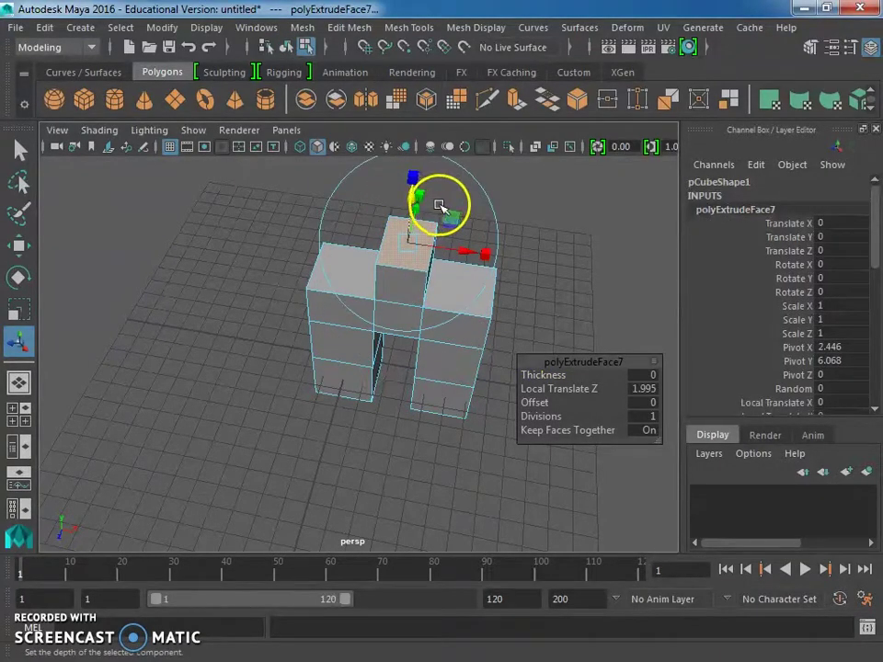
# Scale the new top face up uniformly, then flatten it front-to-back along Z
pyautogui.press('e')
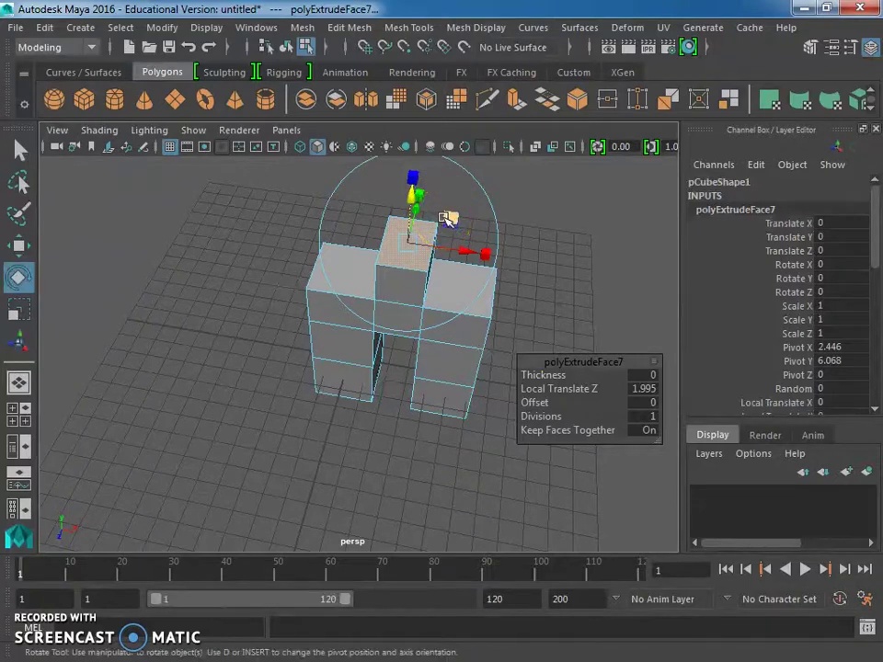
pyautogui.press('w')
pyautogui.press('r')
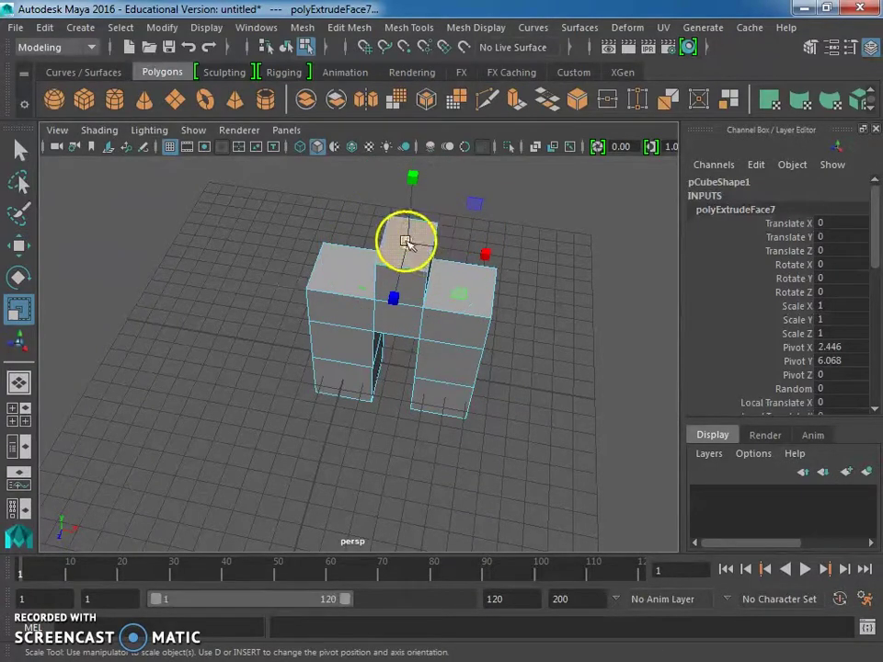
pyautogui.moveTo(405, 241); pyautogui.dragTo(466, 223)
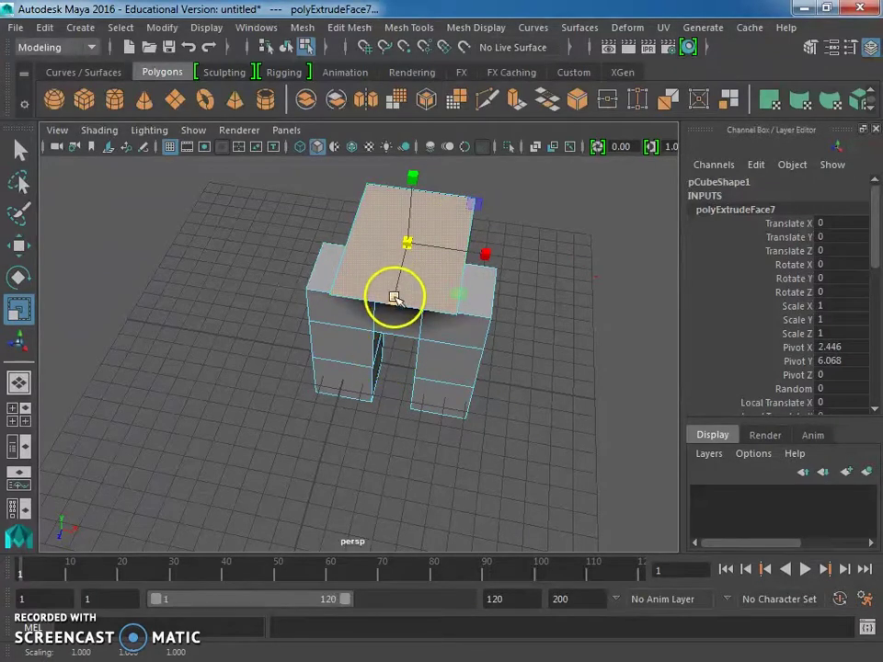
pyautogui.moveTo(394, 297); pyautogui.dragTo(464, 339)
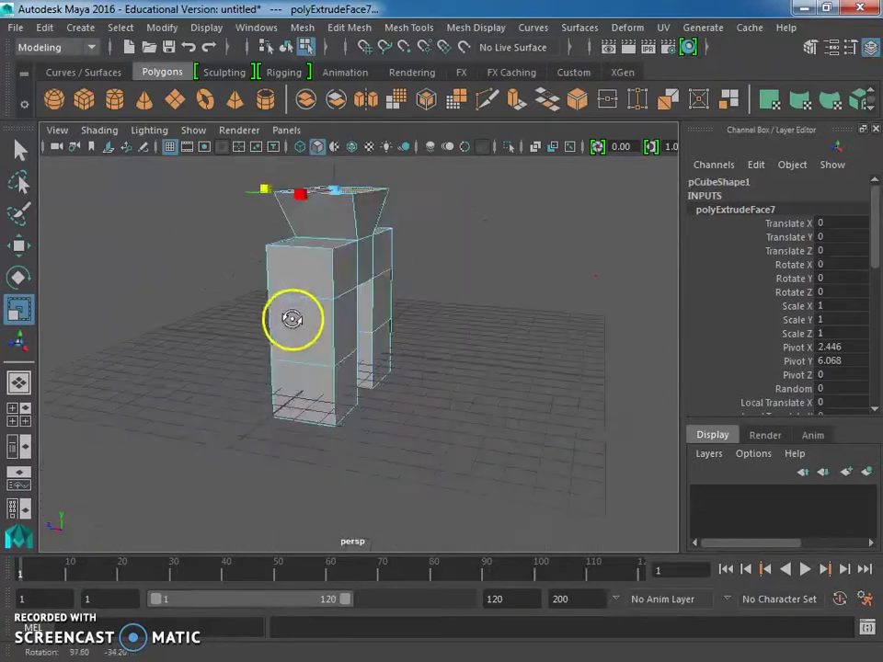
pyautogui.keyDown('alt'); pyautogui.moveTo(291, 319); pyautogui.dragTo(441, 347); pyautogui.keyUp('alt')
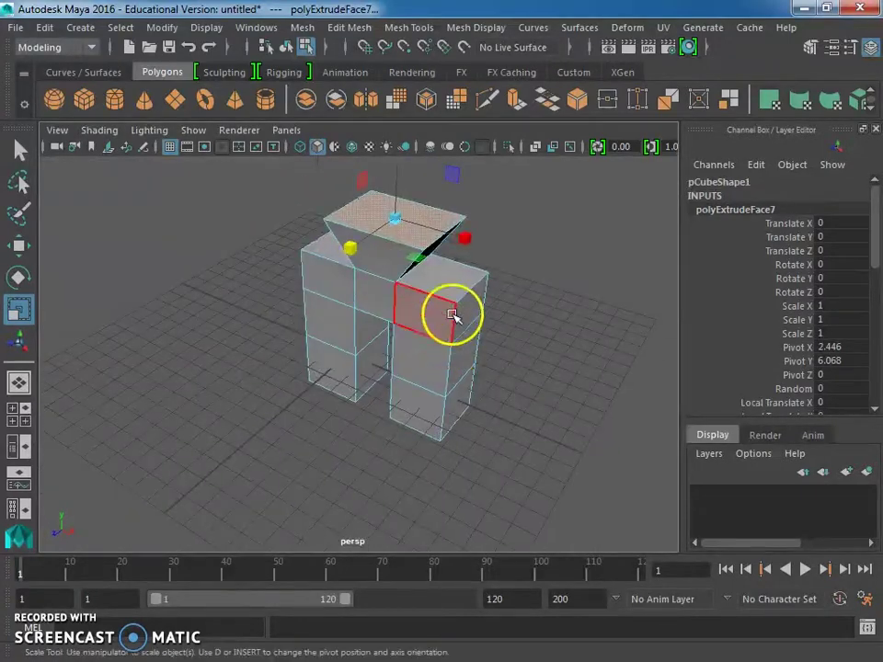
pyautogui.scroll(-6, 453, 316)
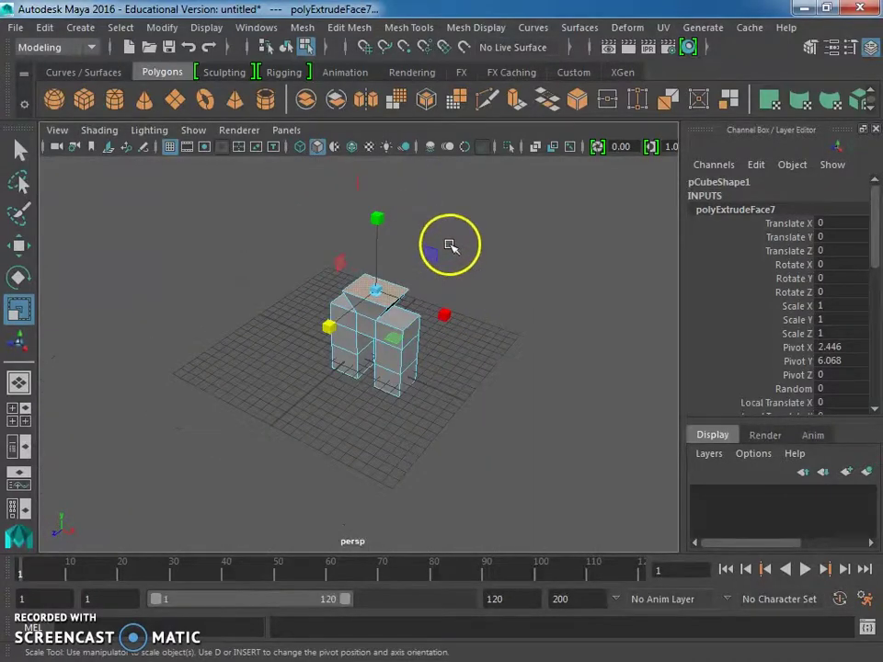
# Extrude the top face upward into a tall torso and add another section above it
pyautogui.hotkey('ctrl', 'e')
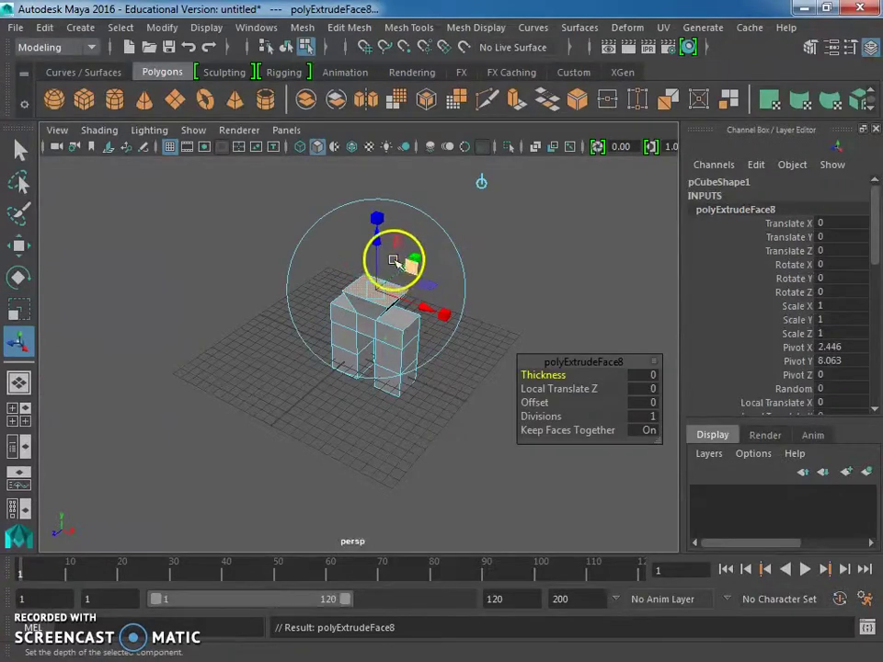
pyautogui.moveTo(379, 242); pyautogui.dragTo(380, 158)
pyautogui.hotkey('ctrl', 'e')
pyautogui.hotkey('ctrl', 'e')
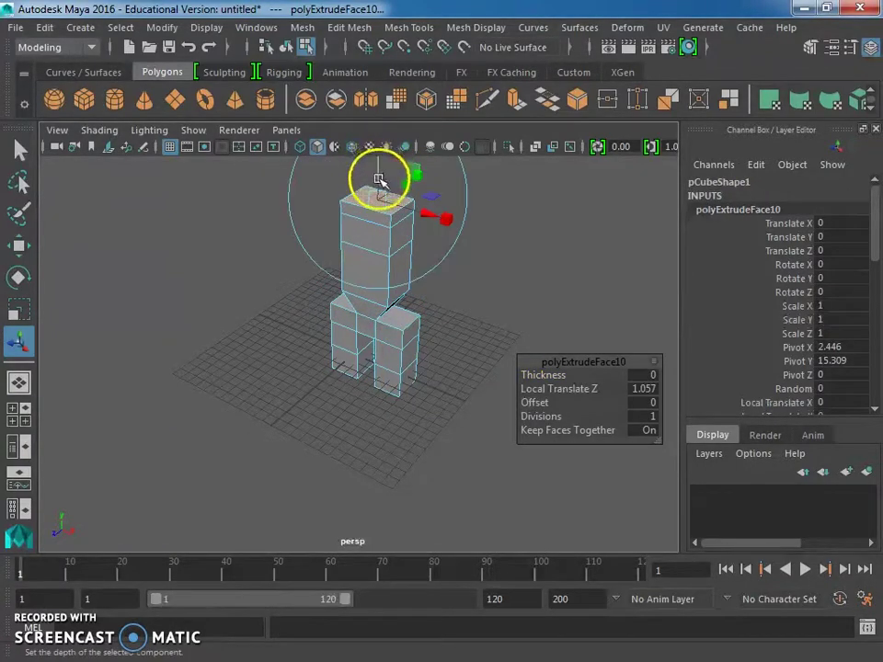
pyautogui.scroll(-3, 377, 180)
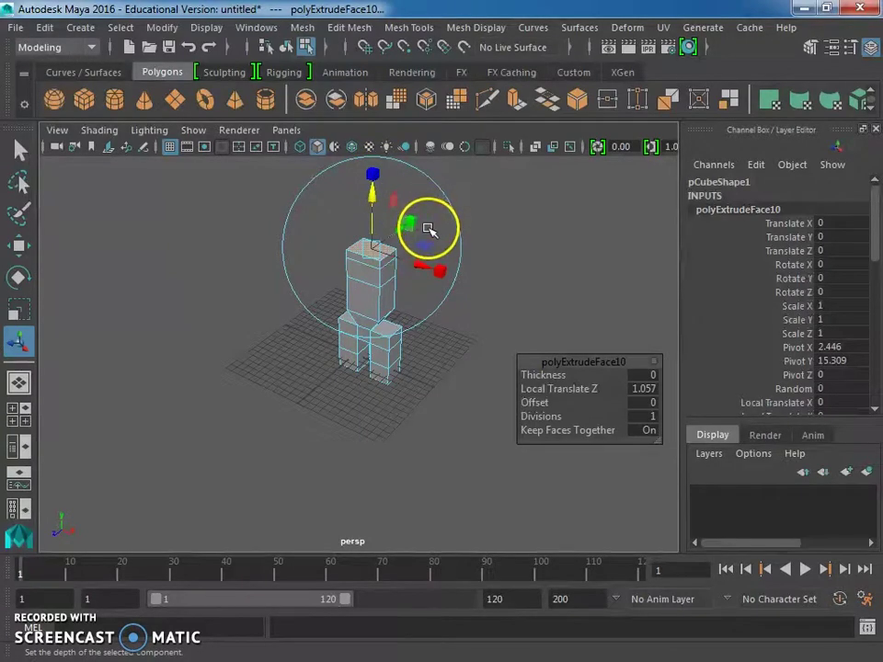
# Shrink the top face into a narrow neck and extrude it up into a head
pyautogui.press('e')
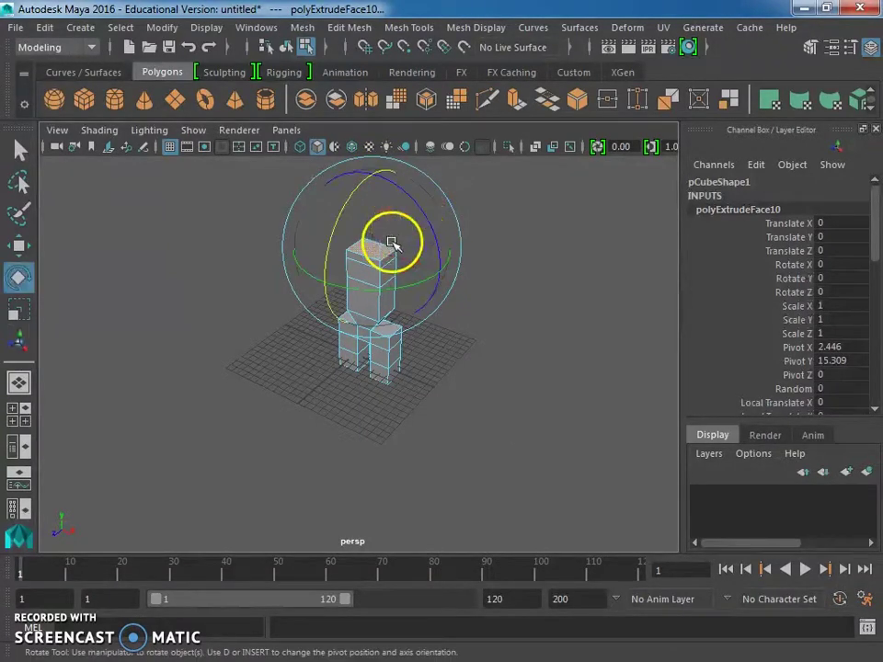
pyautogui.press('r')
pyautogui.moveTo(374, 248); pyautogui.dragTo(366, 250)
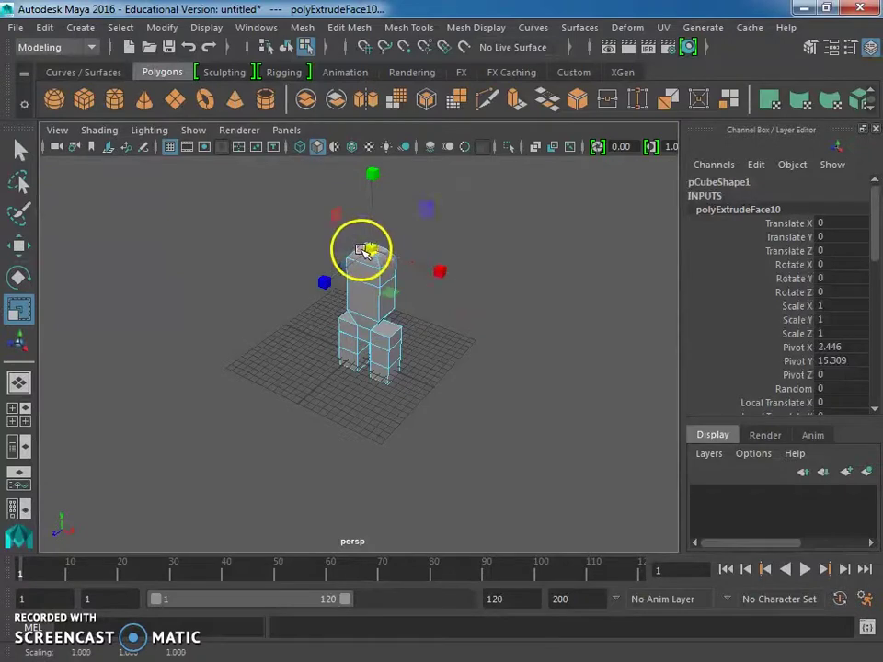
pyautogui.hotkey('ctrl', 'e')
pyautogui.moveTo(380, 208); pyautogui.dragTo(376, 169)
# Extrude one upper torso side face outward into the first arm (5.057)
pyautogui.click(391, 278)
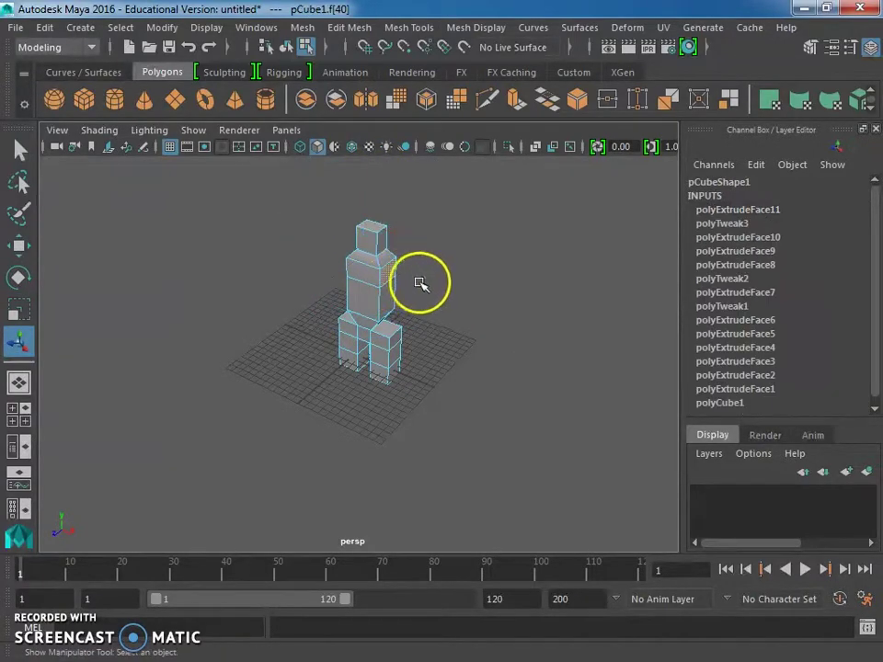
pyautogui.hotkey('ctrl', 'e')
pyautogui.moveTo(439, 290); pyautogui.dragTo(490, 302)
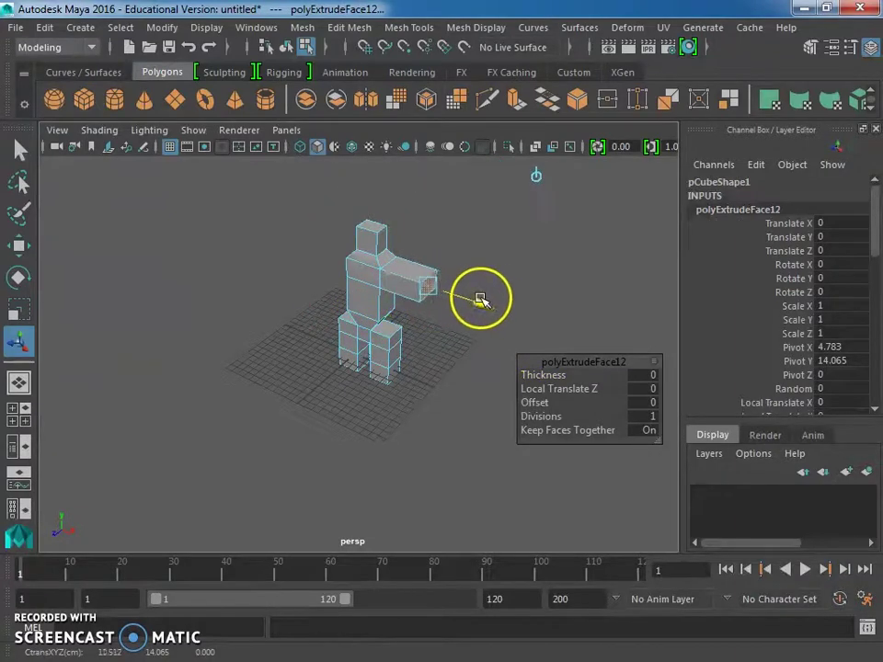
pyautogui.click(414, 307)
pyautogui.moveTo(322, 328); pyautogui.dragTo(423, 327)
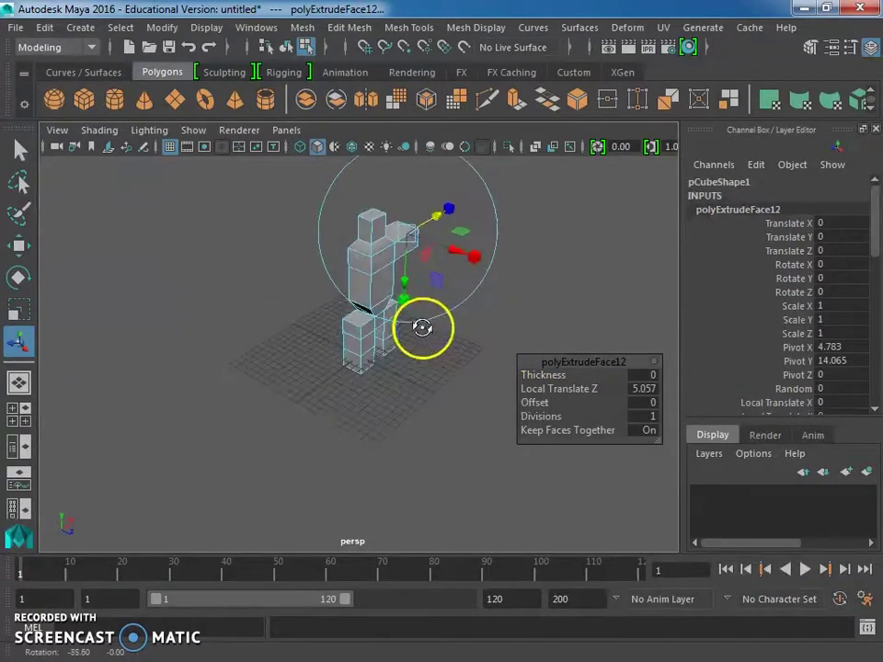
# Extrude the opposite torso side face into the second arm (4.86) and view from the front
pyautogui.click(360, 263)
pyautogui.hotkey('ctrl', 'e')
pyautogui.moveTo(319, 284); pyautogui.dragTo(396, 328)
pyautogui.keyDown('alt'); pyautogui.moveTo(474, 361); pyautogui.dragTo(359, 313); pyautogui.keyUp('alt')
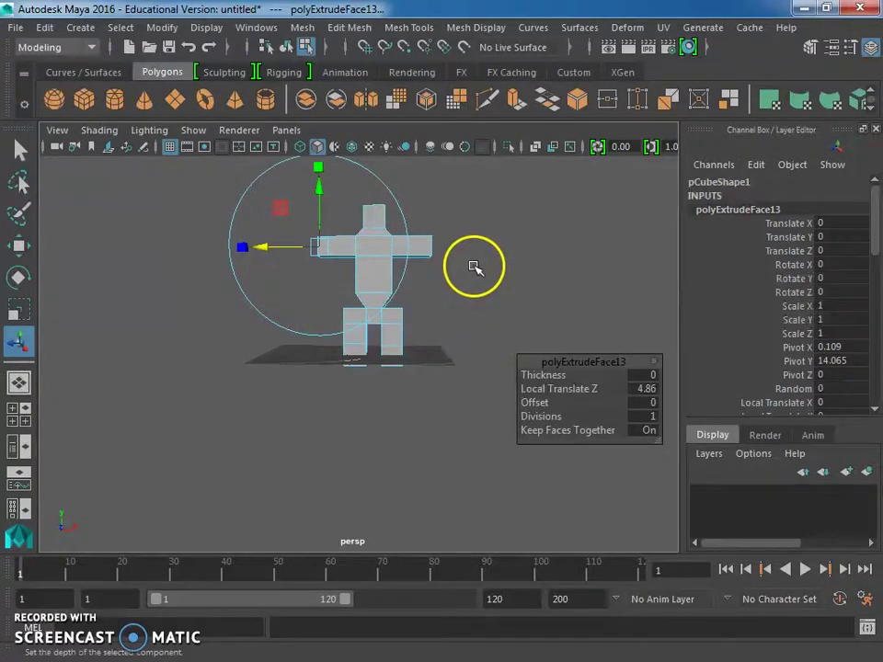
# Switch to Object Mode, select the whole pCube1 robot mesh and frame the full figure
pyautogui.rightClick(374, 233)
pyautogui.click(457, 147)
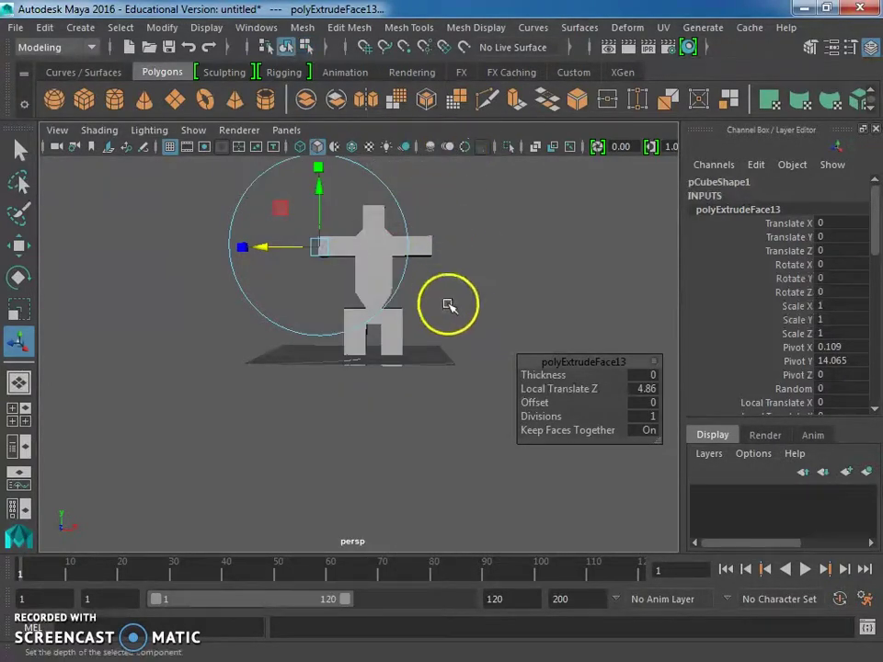
pyautogui.click(383, 262)
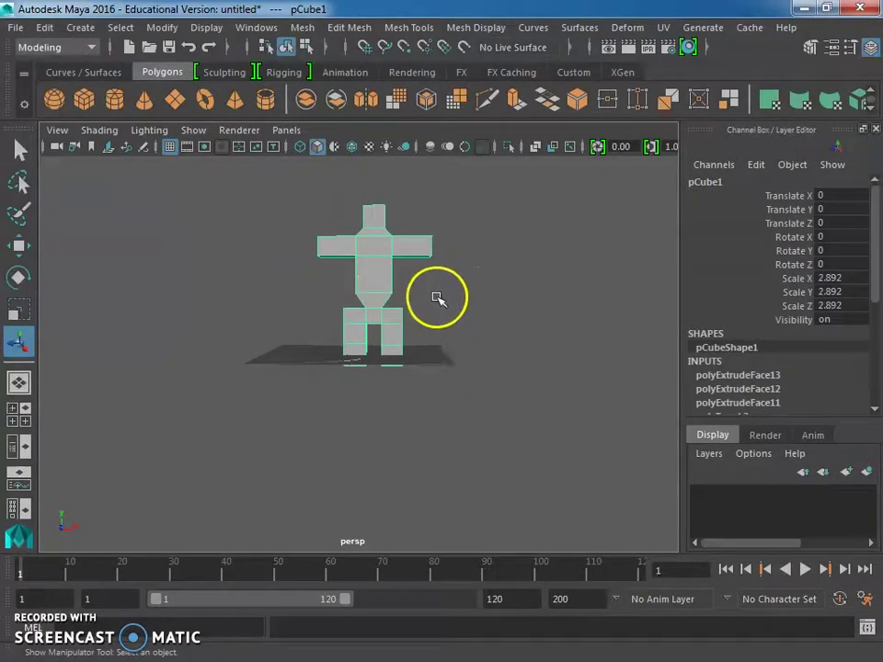
pyautogui.scroll(5, 423, 295)
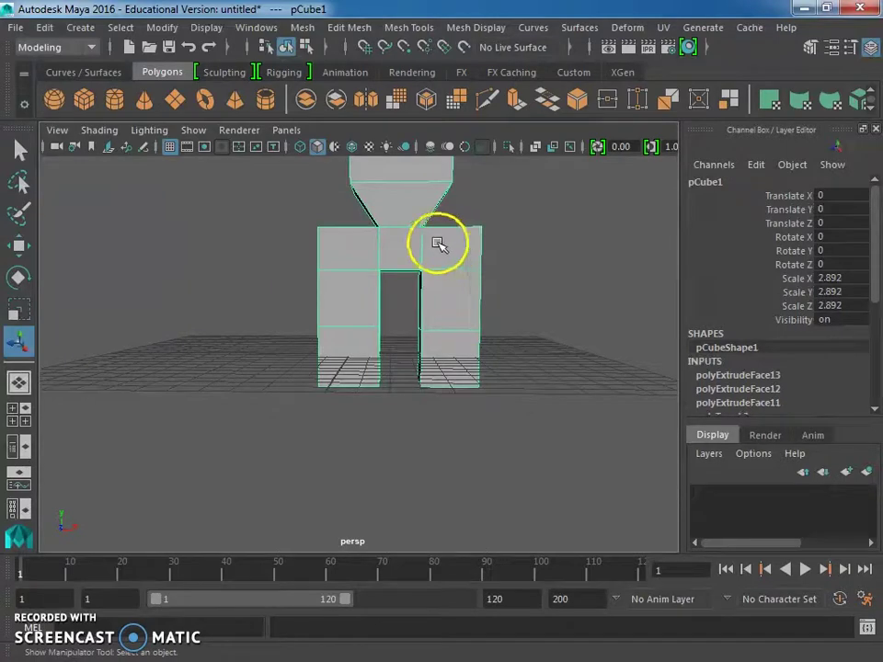
pyautogui.scroll(-4, 438, 244)
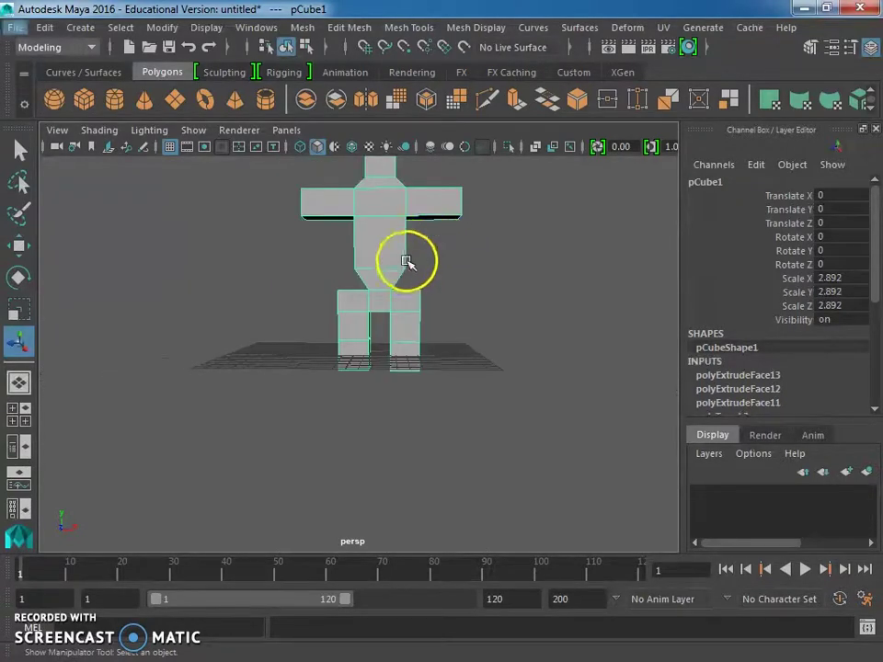
pyautogui.scroll(1, 419, 266)
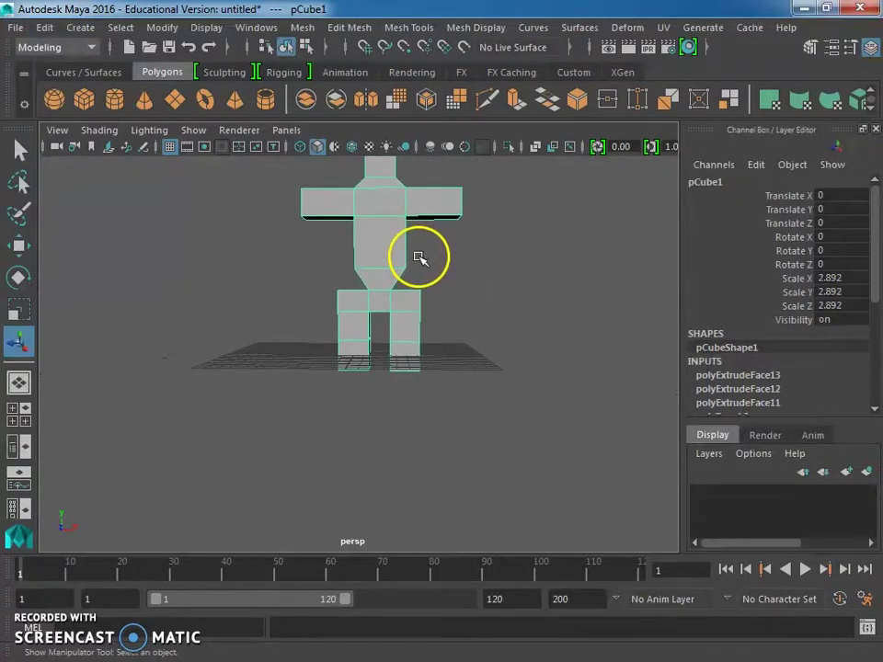
pyautogui.scroll(3, 409, 281)
pyautogui.keyDown('alt'); pyautogui.moveTo(459, 231); pyautogui.dragTo(414, 345); pyautogui.keyUp('alt')
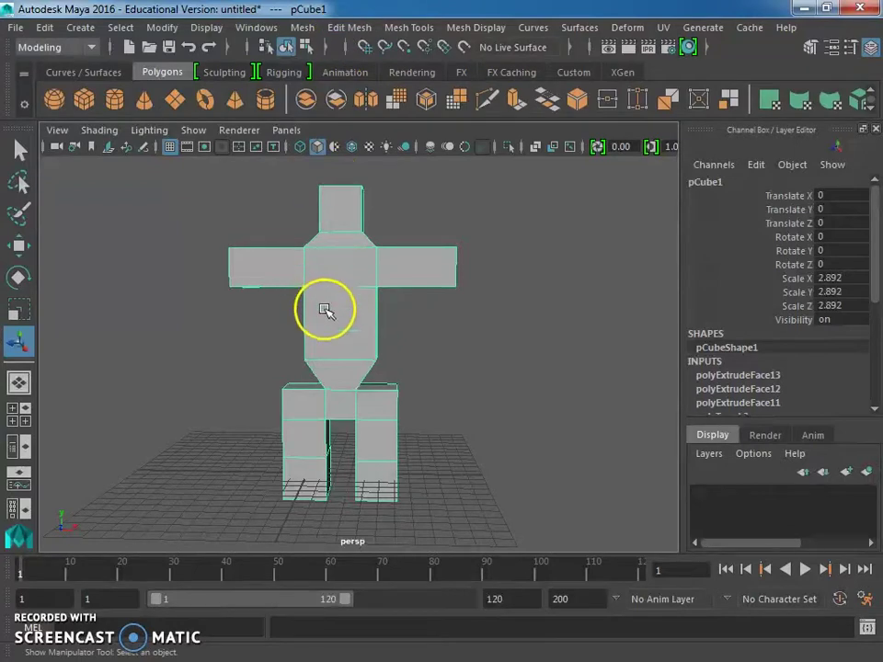
# Apply Edit Mesh > Add Divisions to the whole robot mesh with 1 division
pyautogui.click(366, 29)
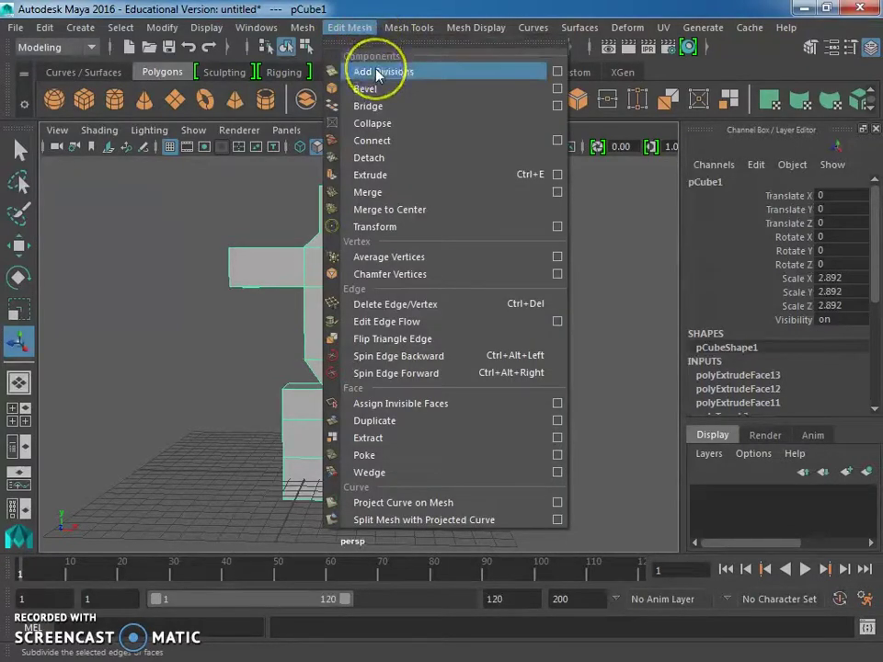
pyautogui.click(378, 72)
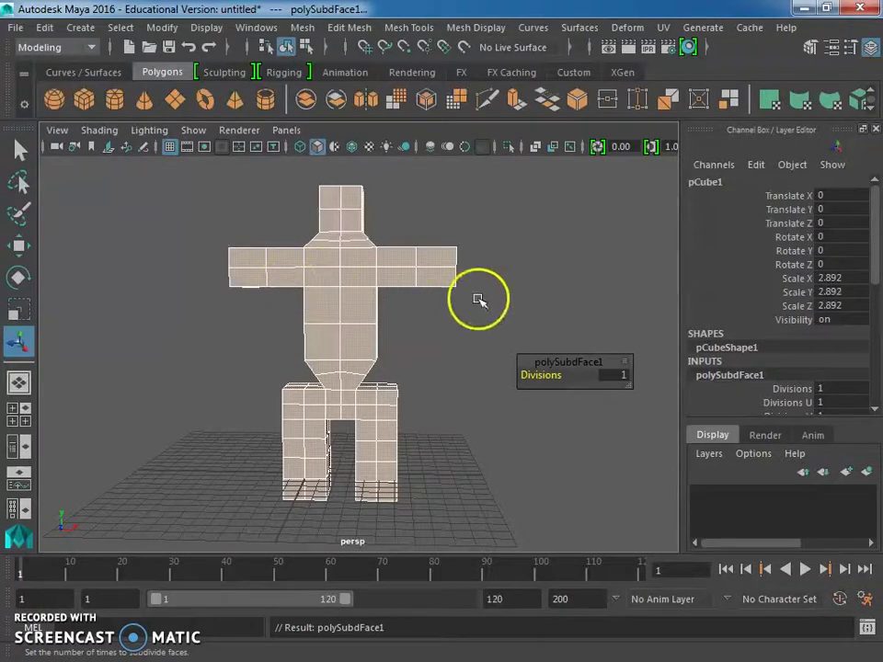
# Raise polySubdFace1's Divisions first to 2, then to 3
pyautogui.doubleClick(617, 373)
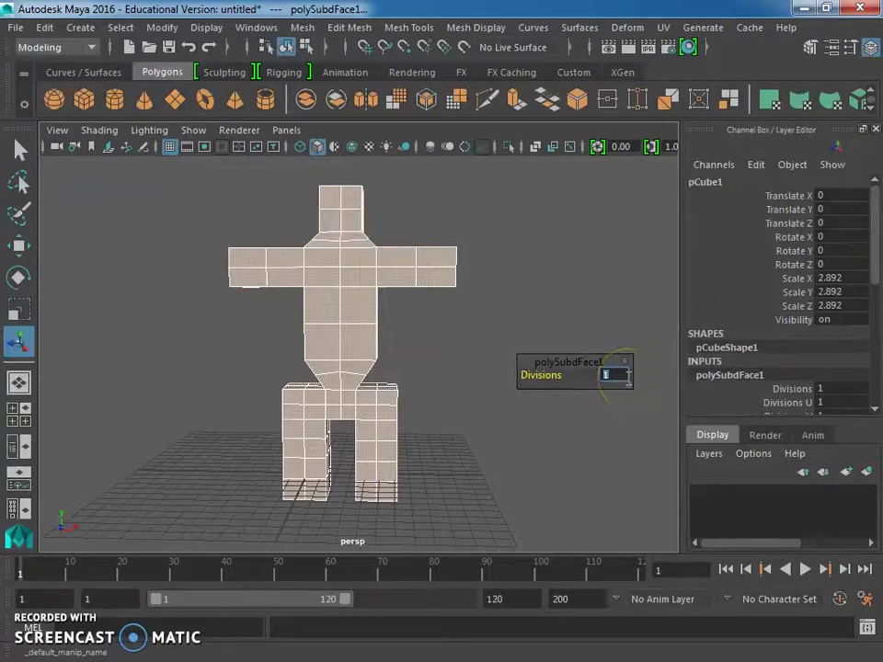
pyautogui.press('Return')
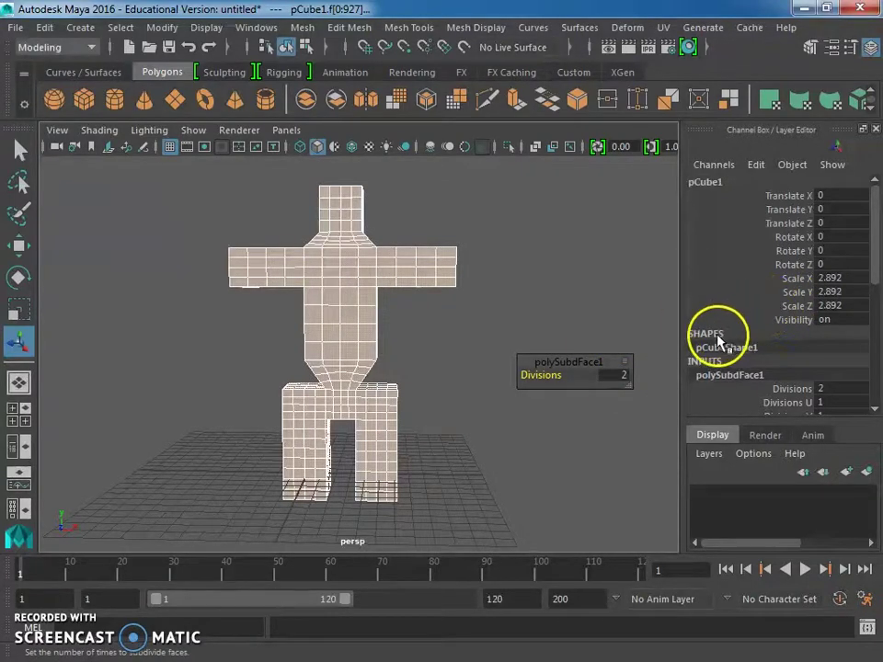
pyautogui.click(623, 375)
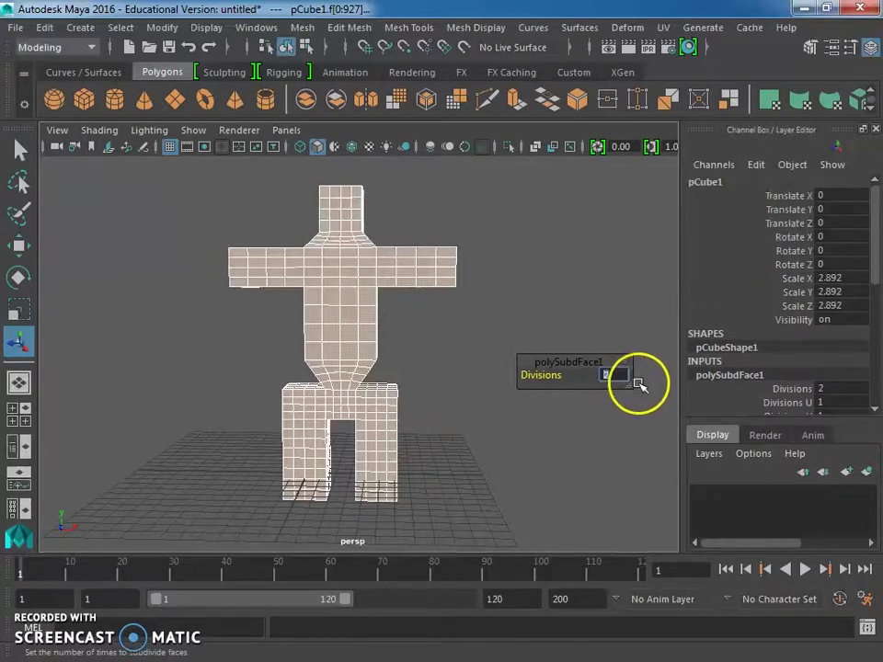
pyautogui.write('3')
pyautogui.press('Return')
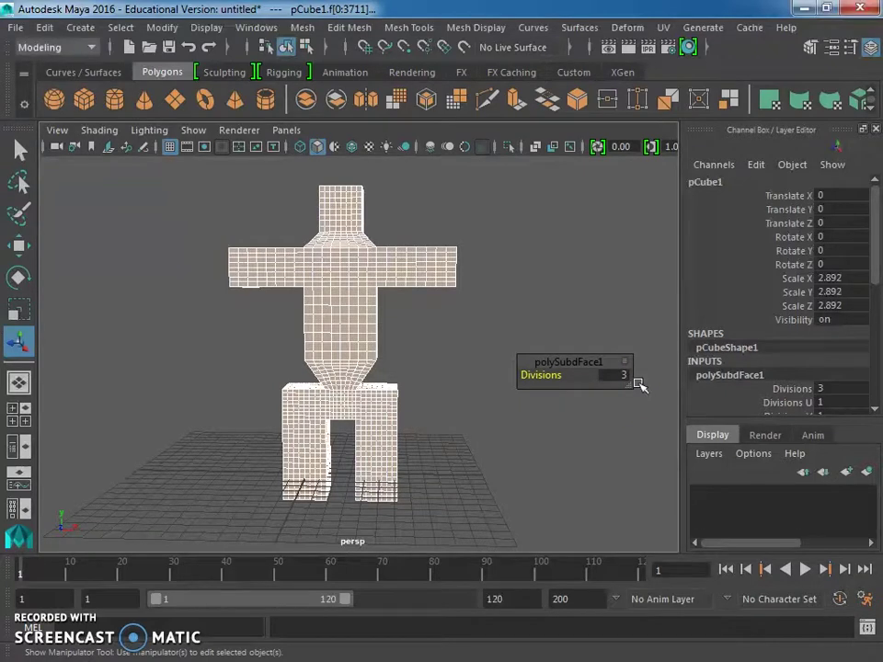